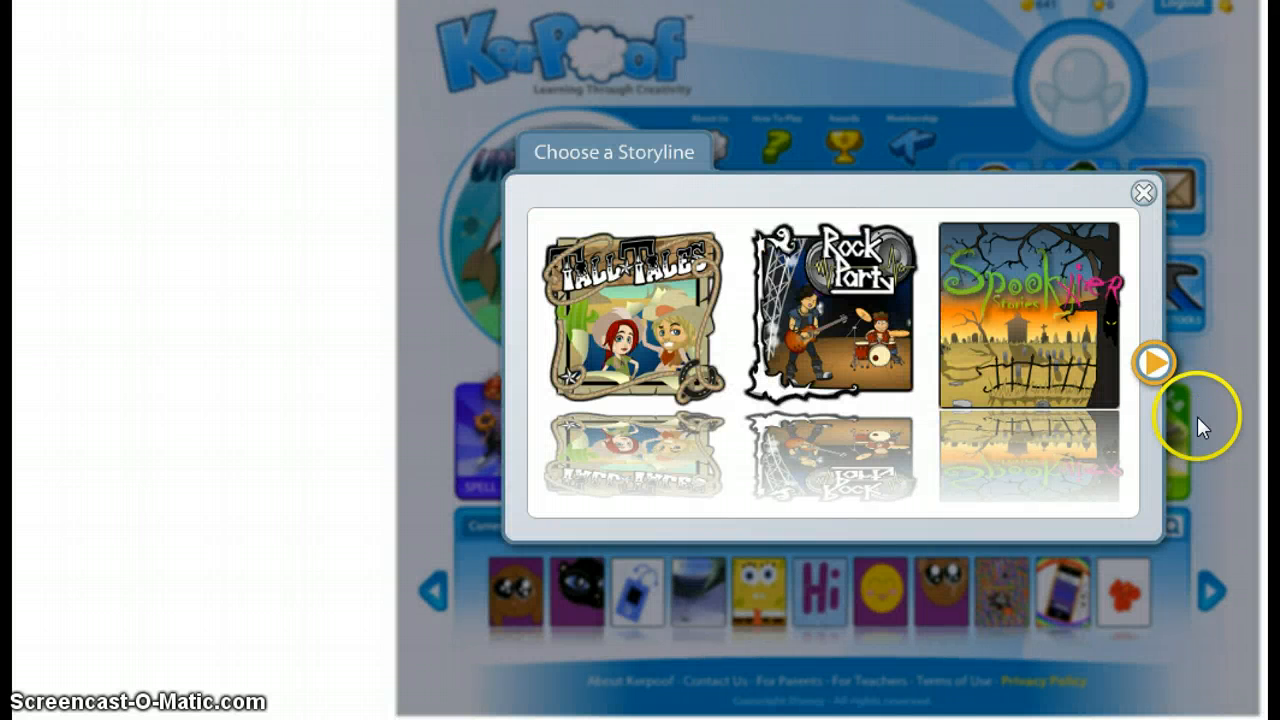
# Browse the storylines and start a Tall Tales story on the desert scene with cacti and a mesa.
pyautogui.click(1153, 363)
pyautogui.click(510, 364)
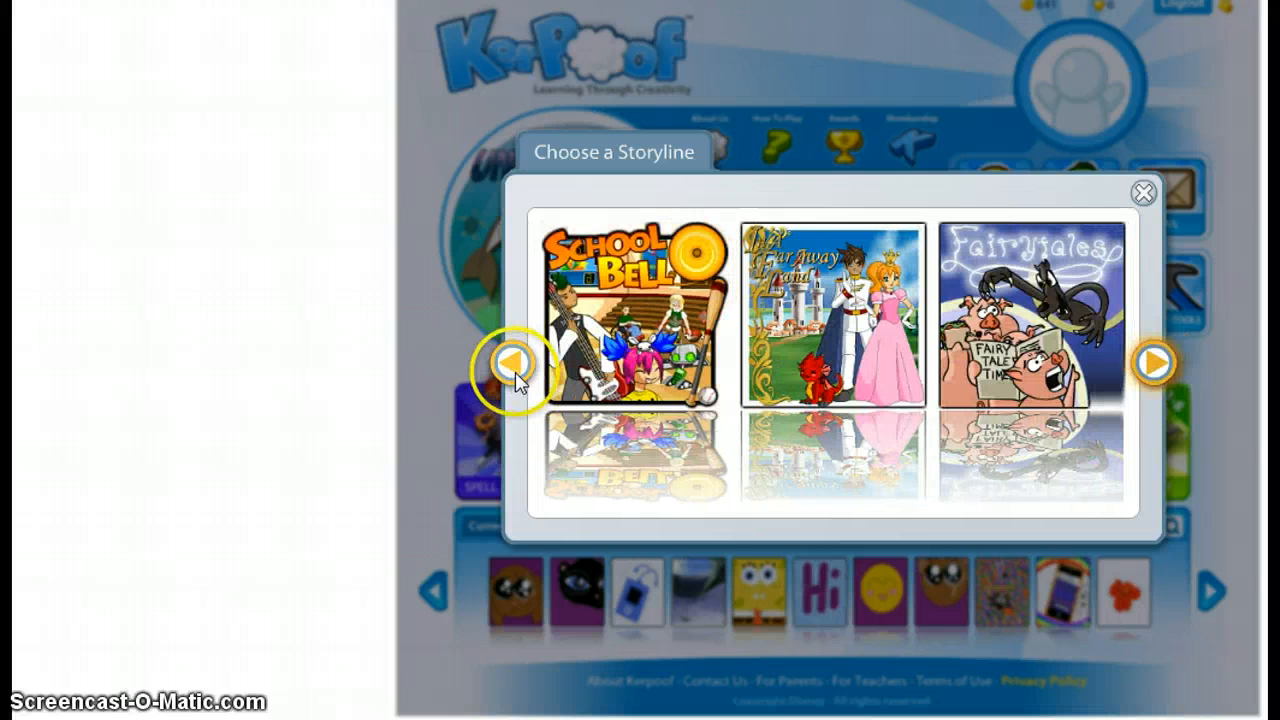
pyautogui.click(545, 381)
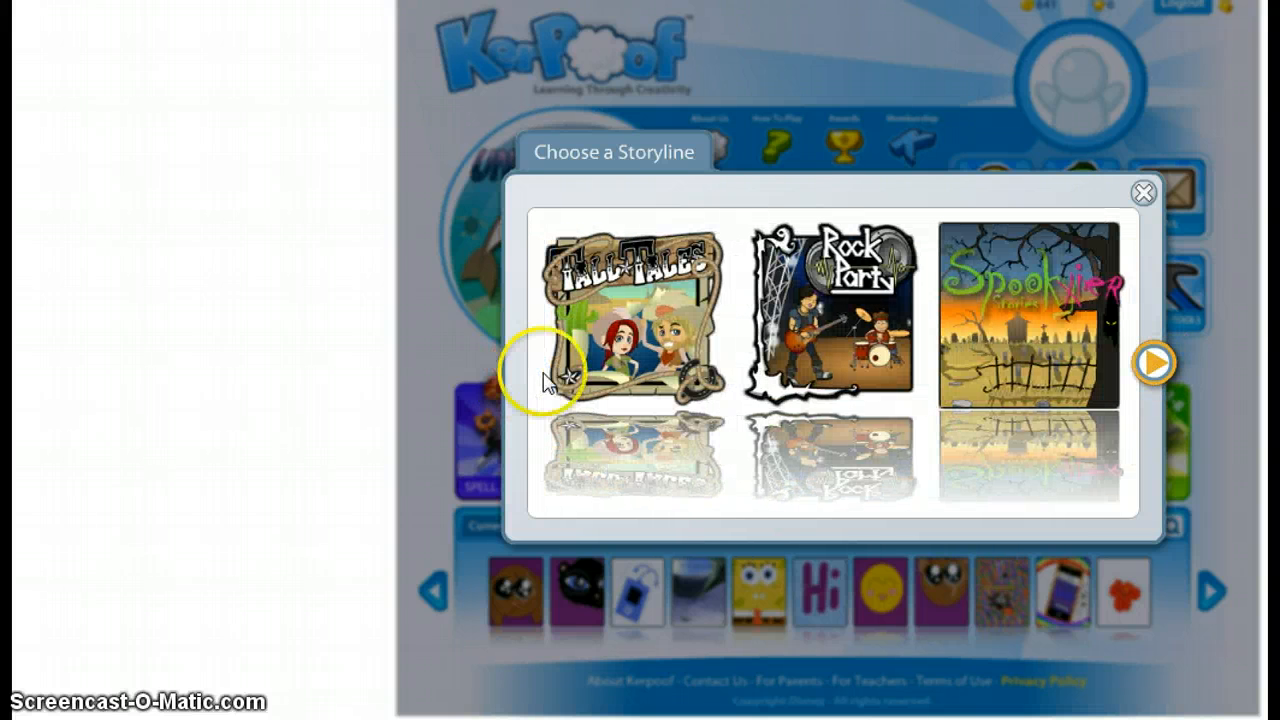
pyautogui.click(652, 305)
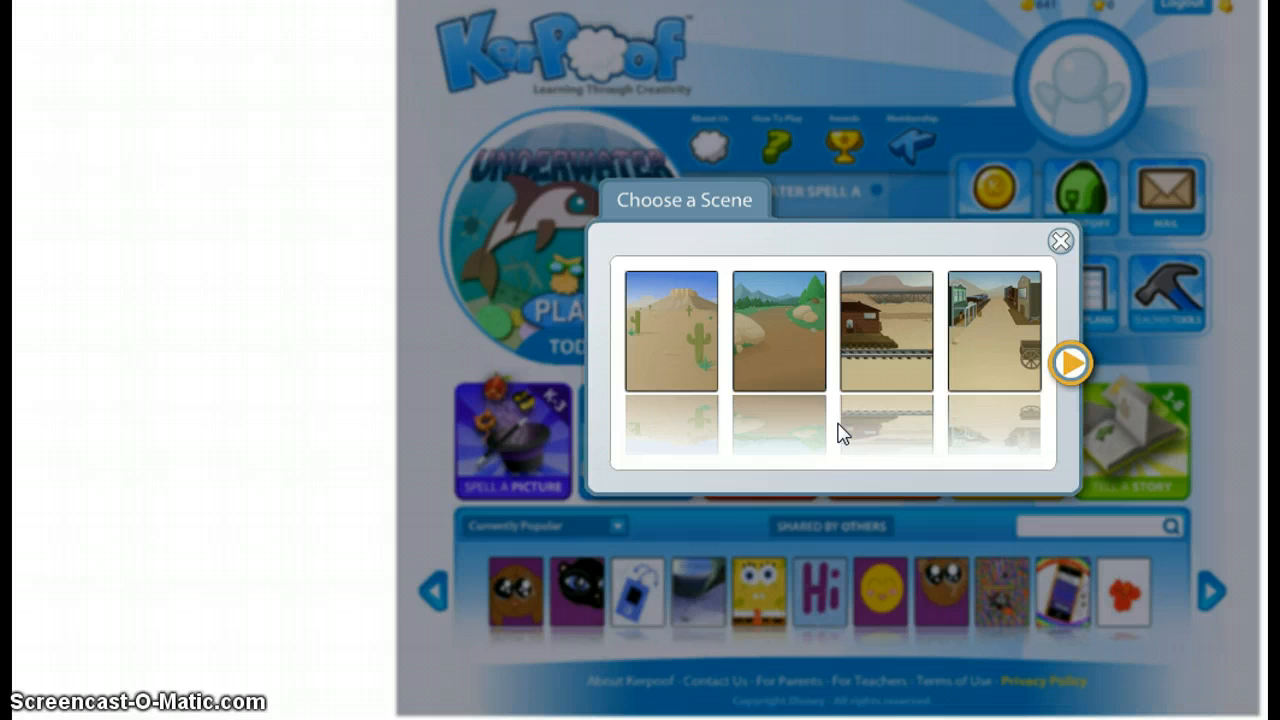
pyautogui.rightClick(663, 356)
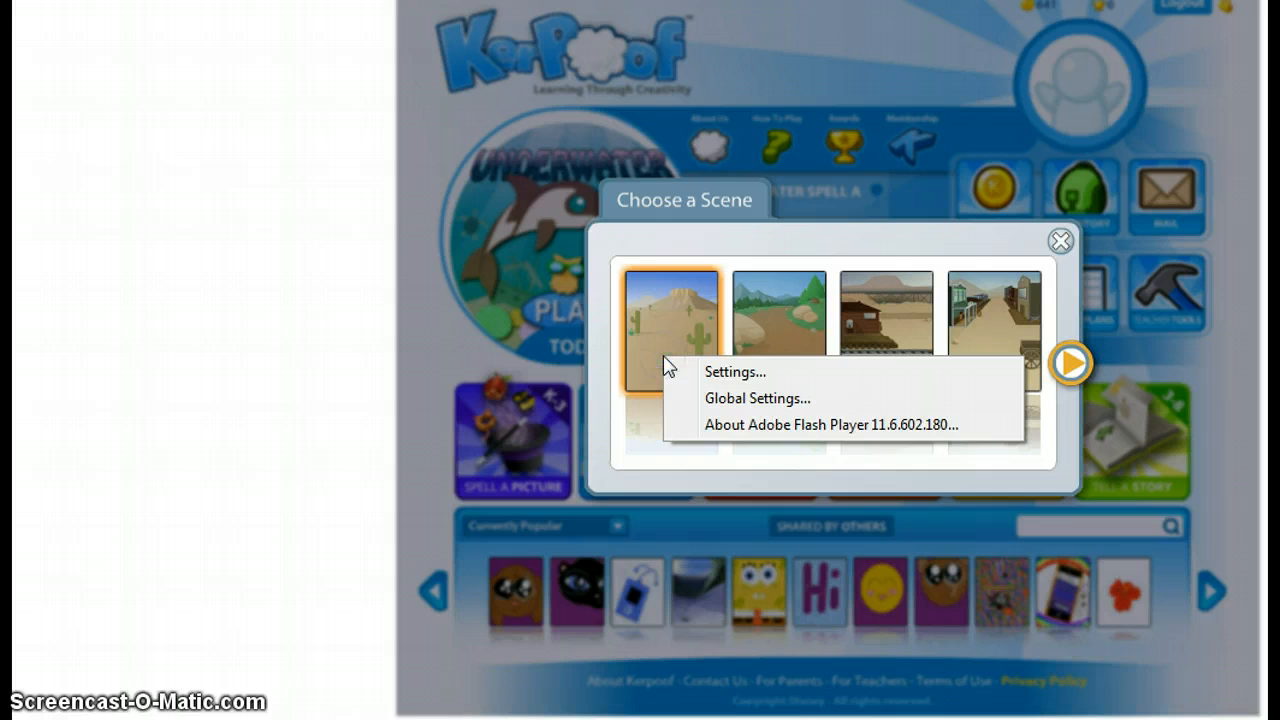
pyautogui.click(658, 354)
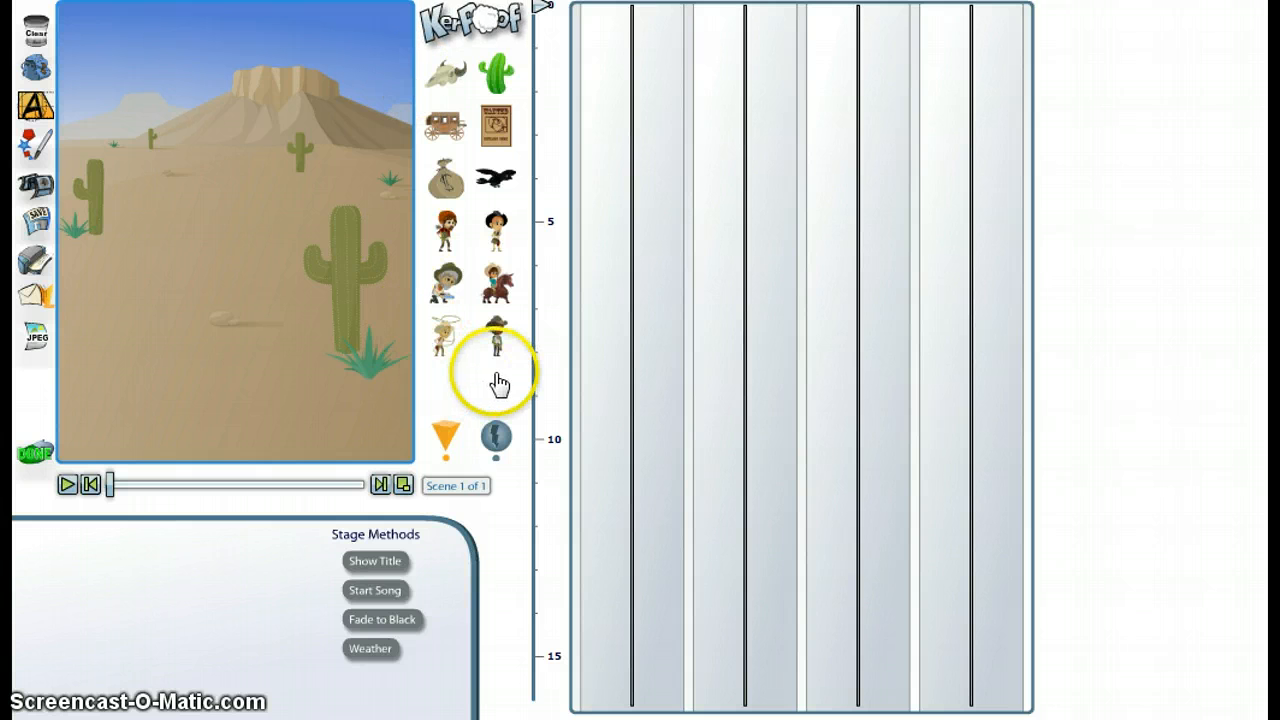
# Place a wanted poster on the desert scene just below the mesa and select it.
pyautogui.moveTo(498, 122); pyautogui.dragTo(233, 162)
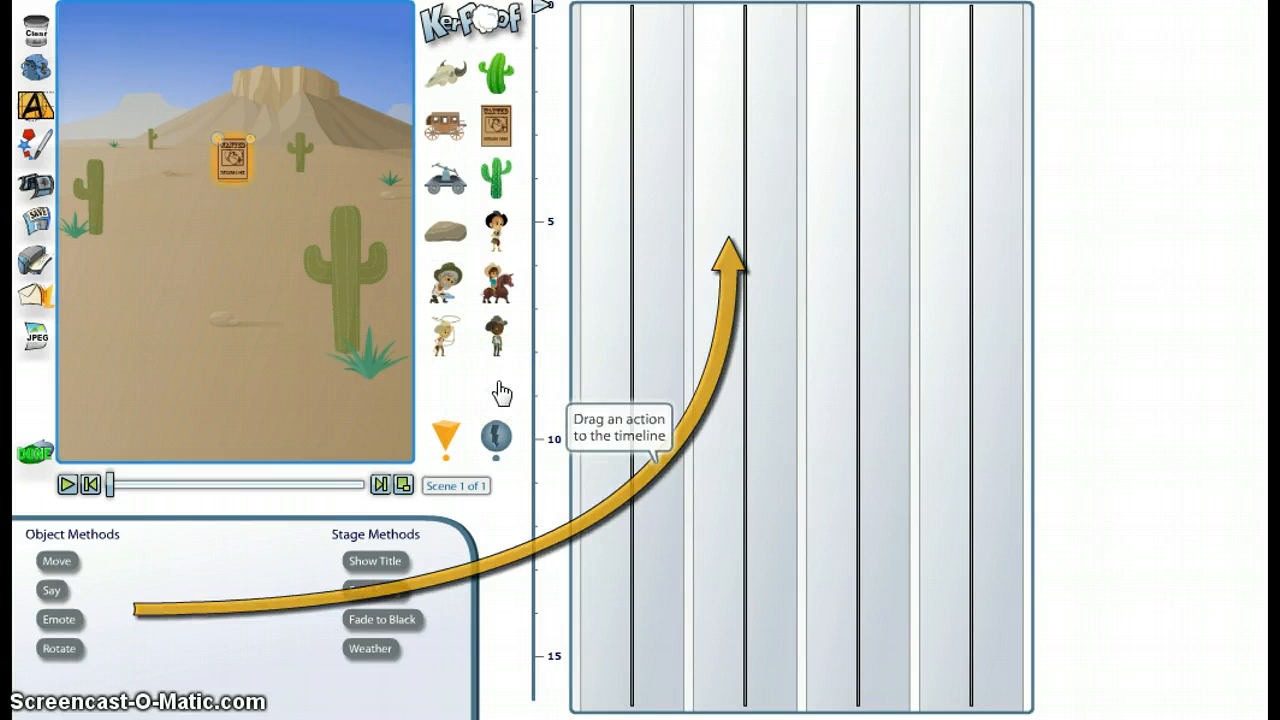
pyautogui.click(498, 438)
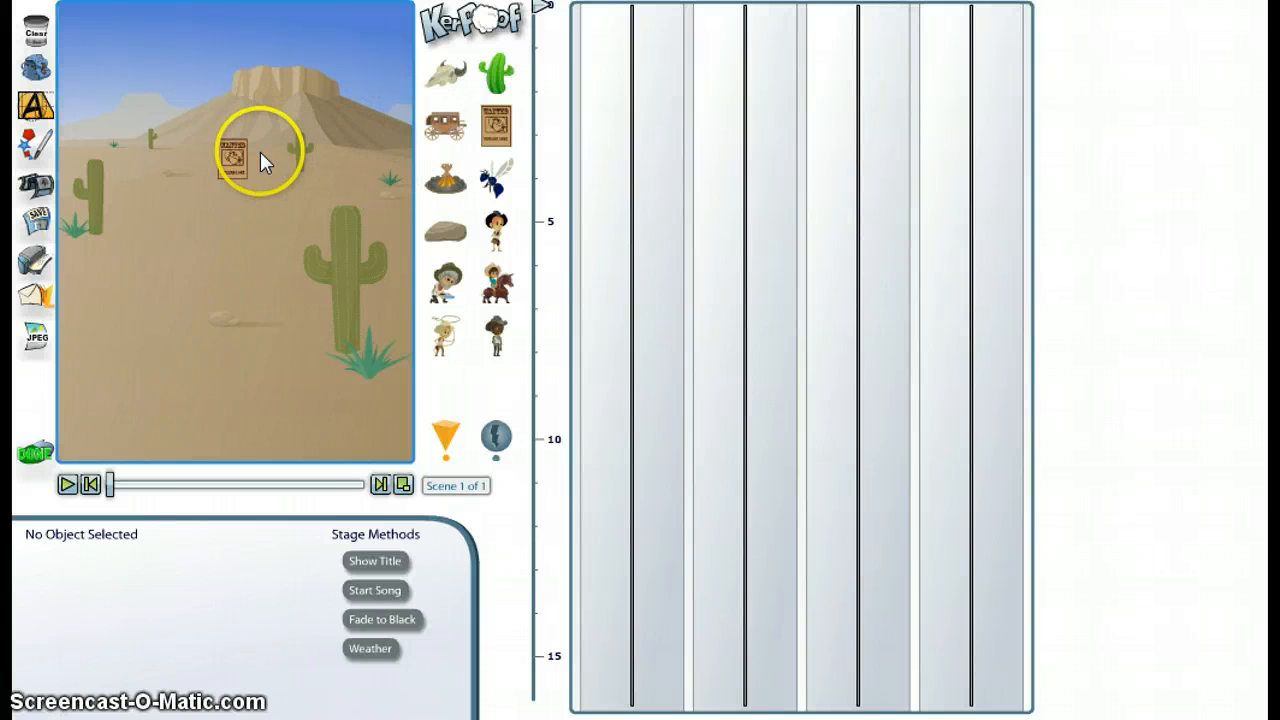
pyautogui.click(229, 161)
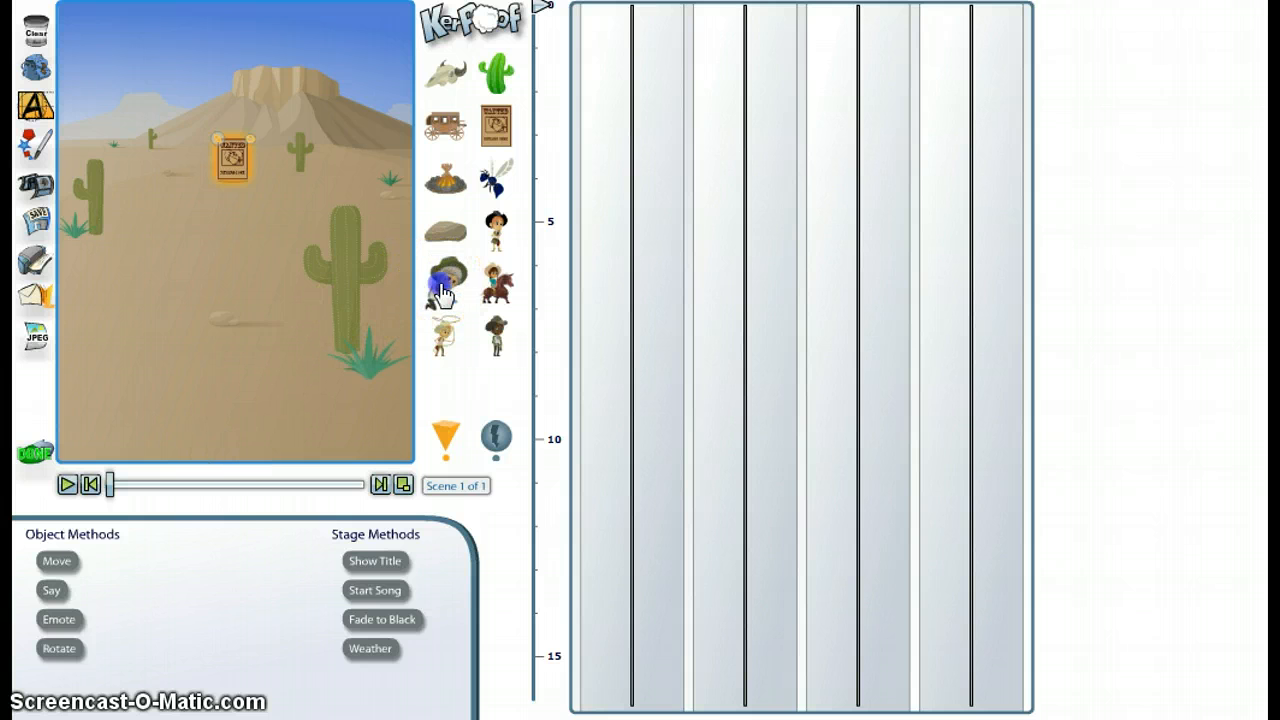
# Add the Panhandle Pete character next to the large foreground cactus and select him to show his methods.
pyautogui.moveTo(441, 285); pyautogui.dragTo(385, 297)
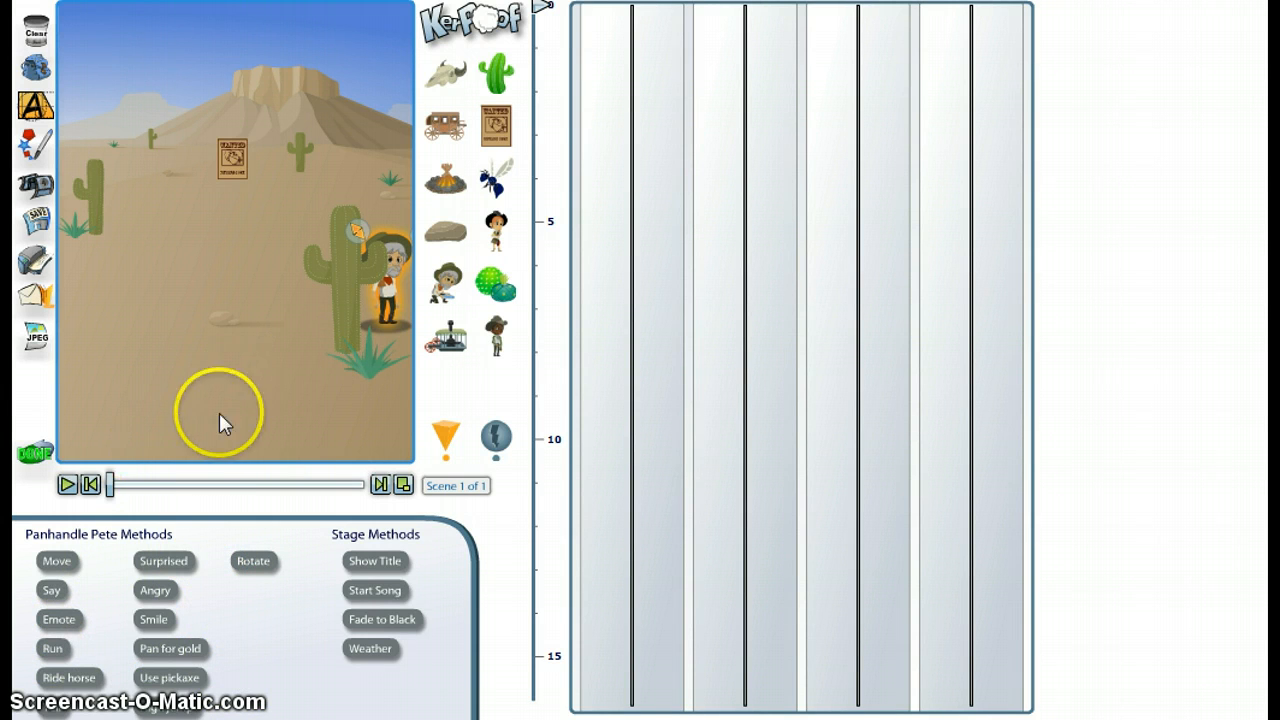
pyautogui.click(231, 168)
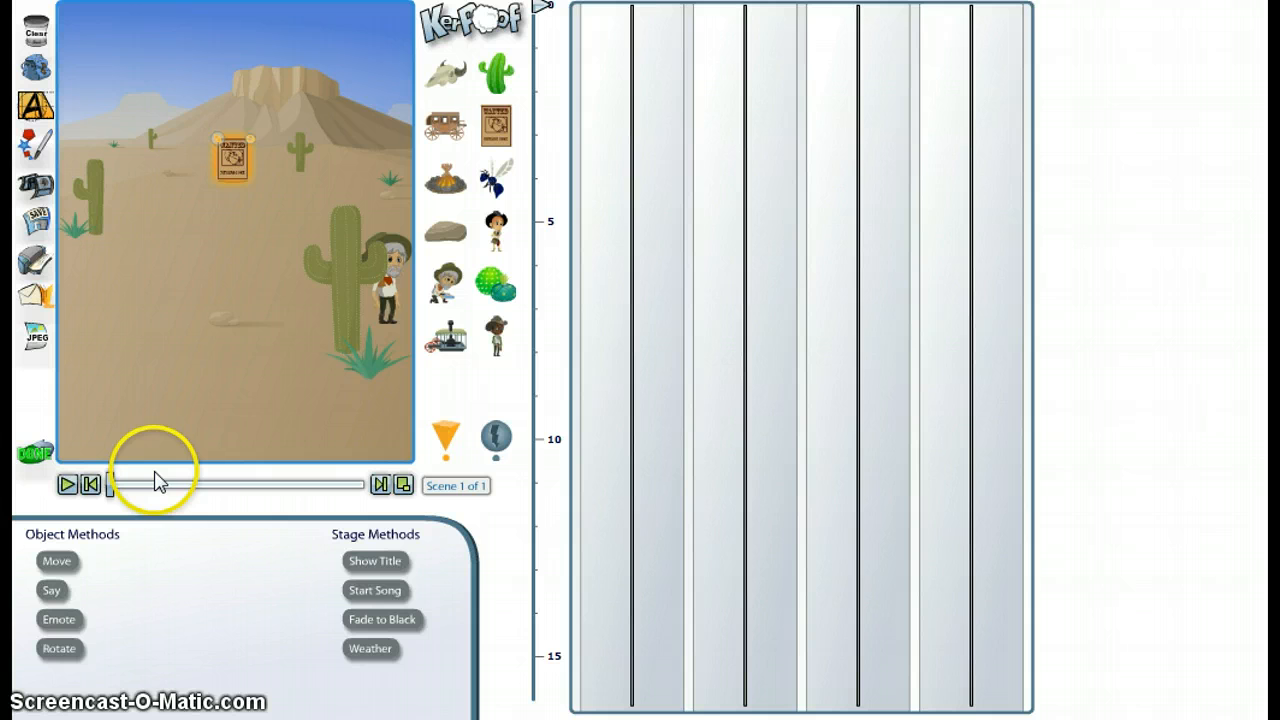
pyautogui.click(391, 287)
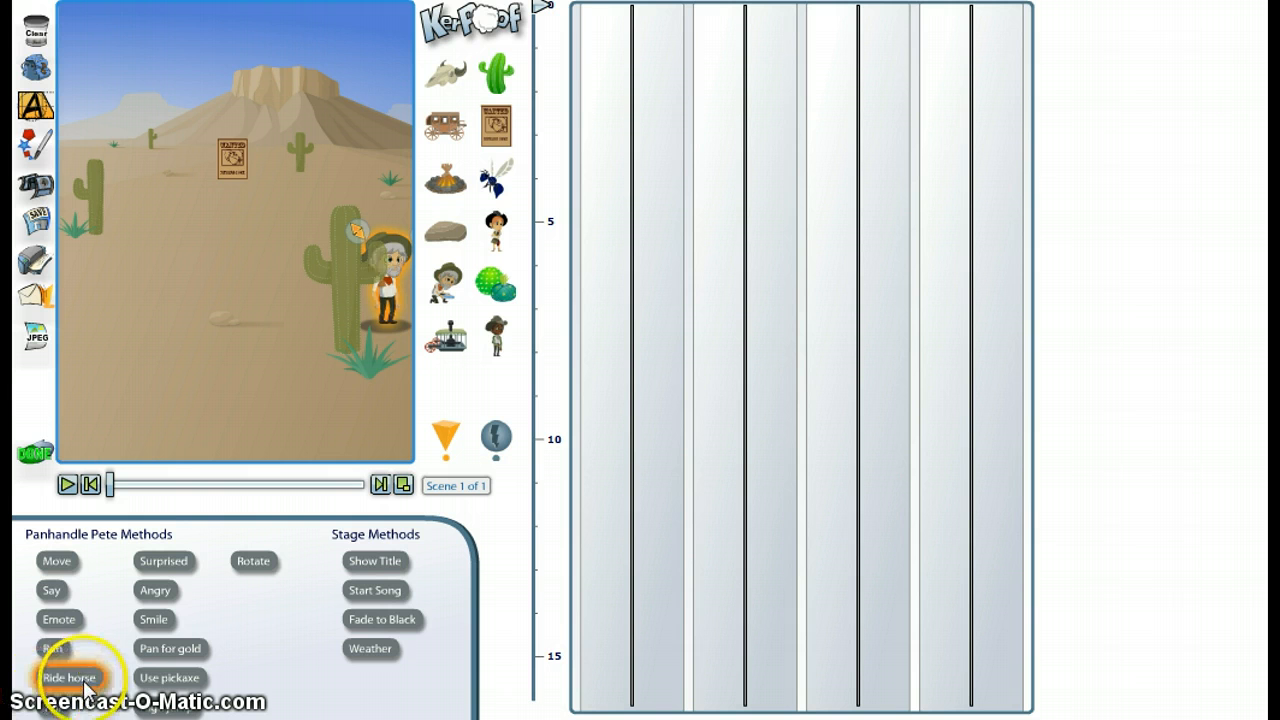
# Add a Ride horse action for Panhandle Pete at about 4 seconds on the second timeline track and place waypoint A in the scene's foreground.
pyautogui.moveTo(86, 688); pyautogui.dragTo(764, 186)
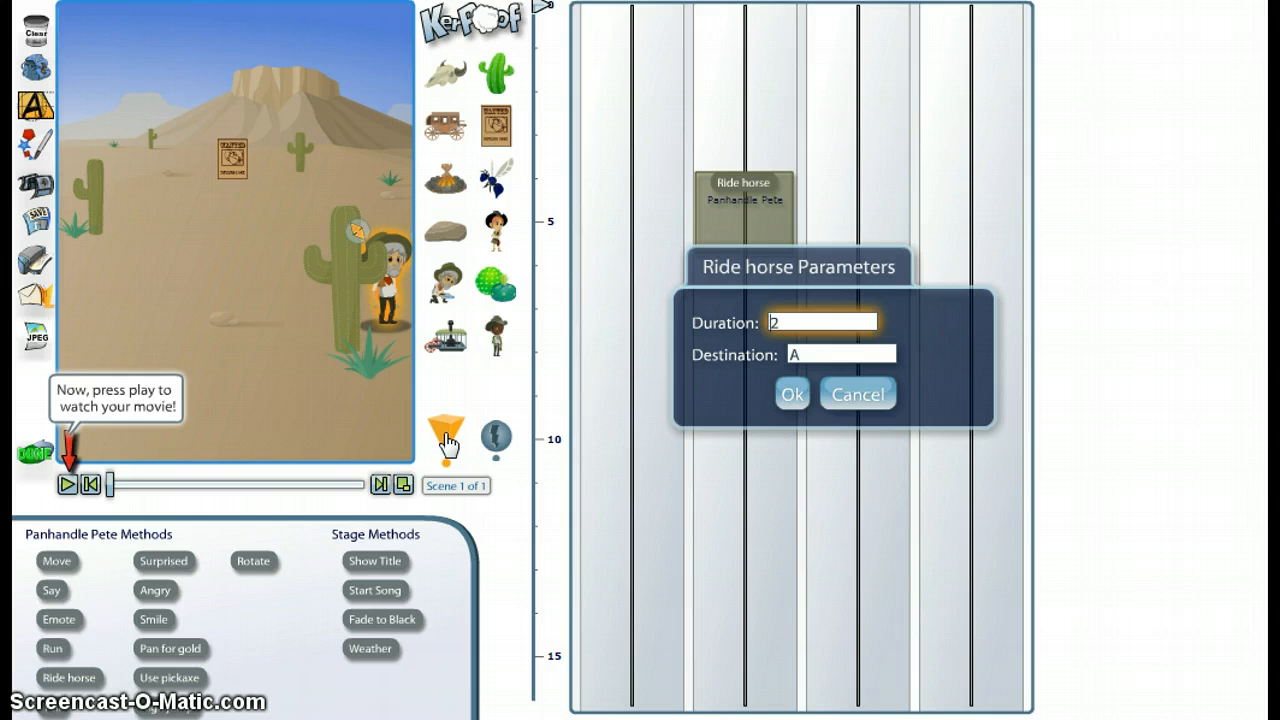
pyautogui.moveTo(447, 441)
pyautogui.mouseDown()
pyautogui.moveTo(394, 420)
pyautogui.moveTo(171, 409)
pyautogui.moveTo(231, 377)
pyautogui.mouseUp()
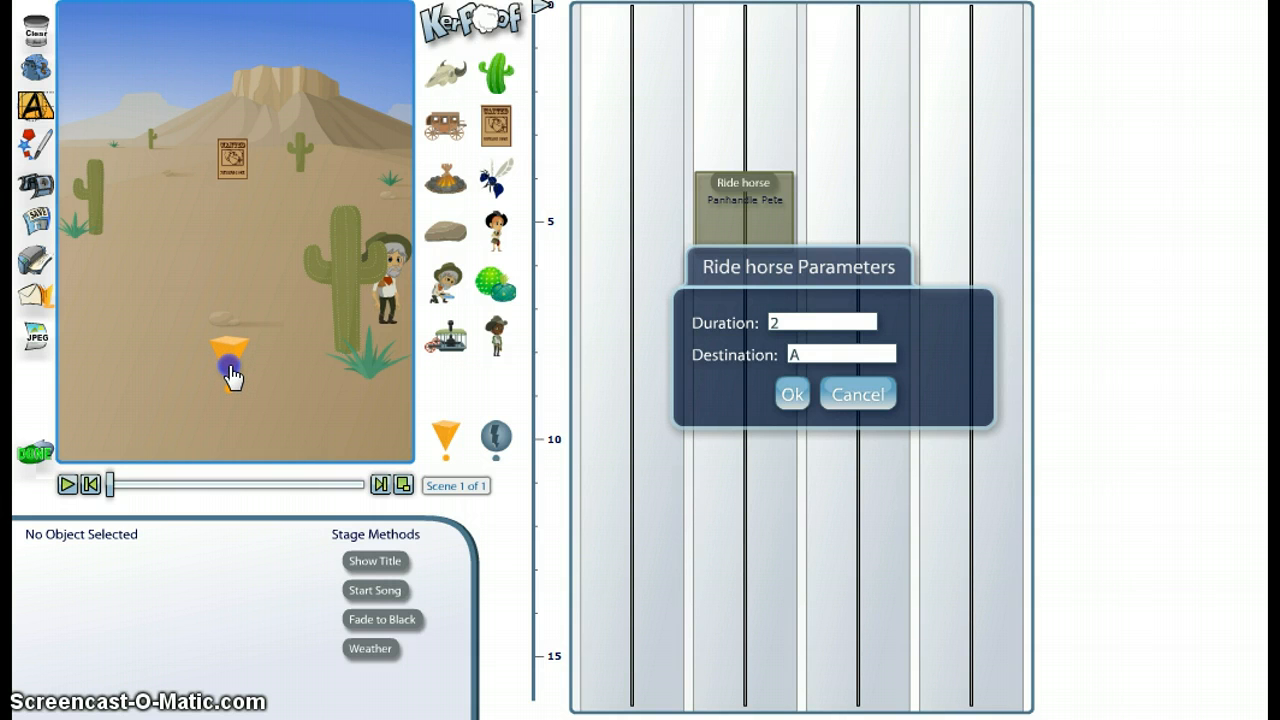
pyautogui.moveTo(231, 377)
pyautogui.mouseDown()
pyautogui.moveTo(231, 332)
pyautogui.moveTo(237, 344)
pyautogui.mouseUp()
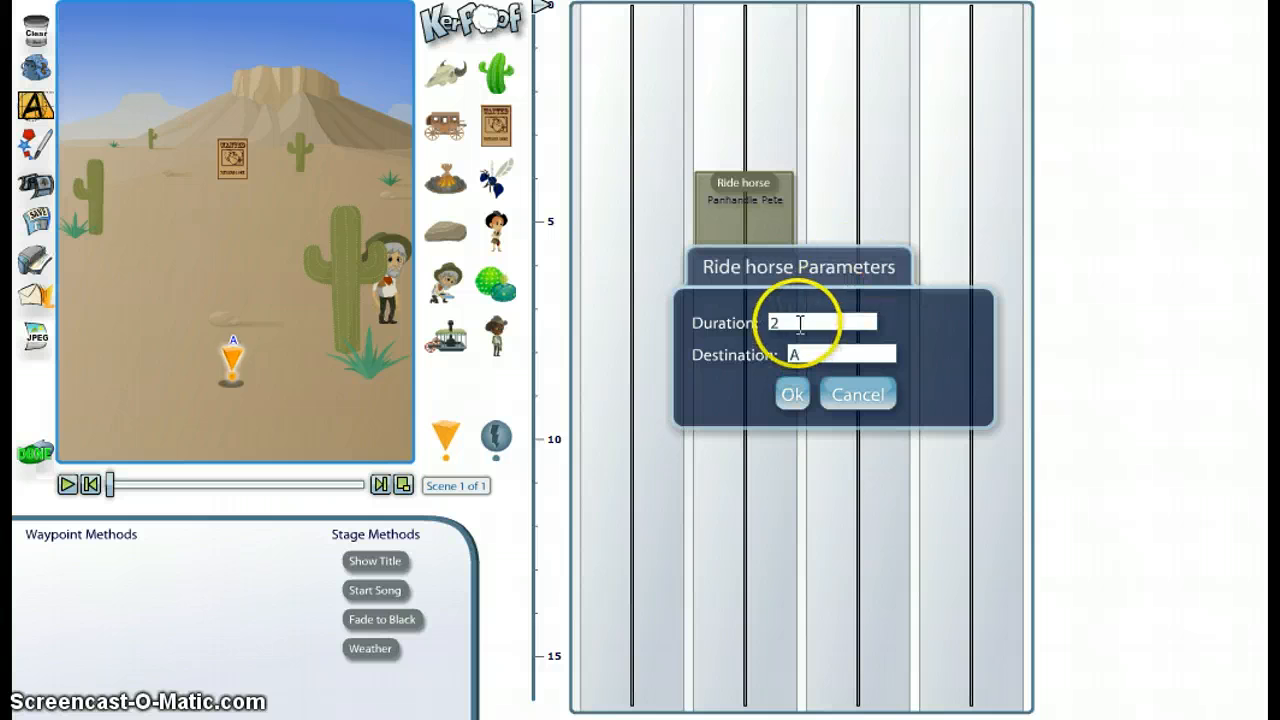
# Set the Ride horse action's duration to 4 with waypoint A as its destination.
pyautogui.moveTo(795, 322); pyautogui.dragTo(726, 315)
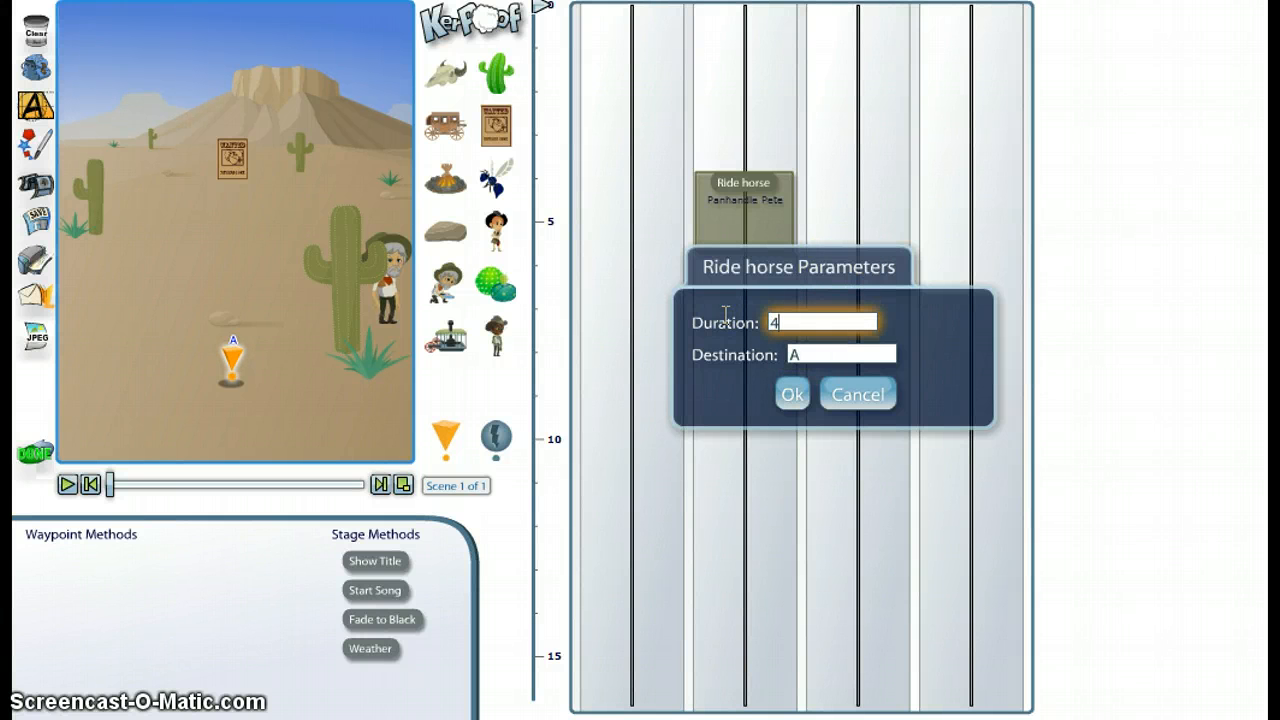
pyautogui.click(814, 354)
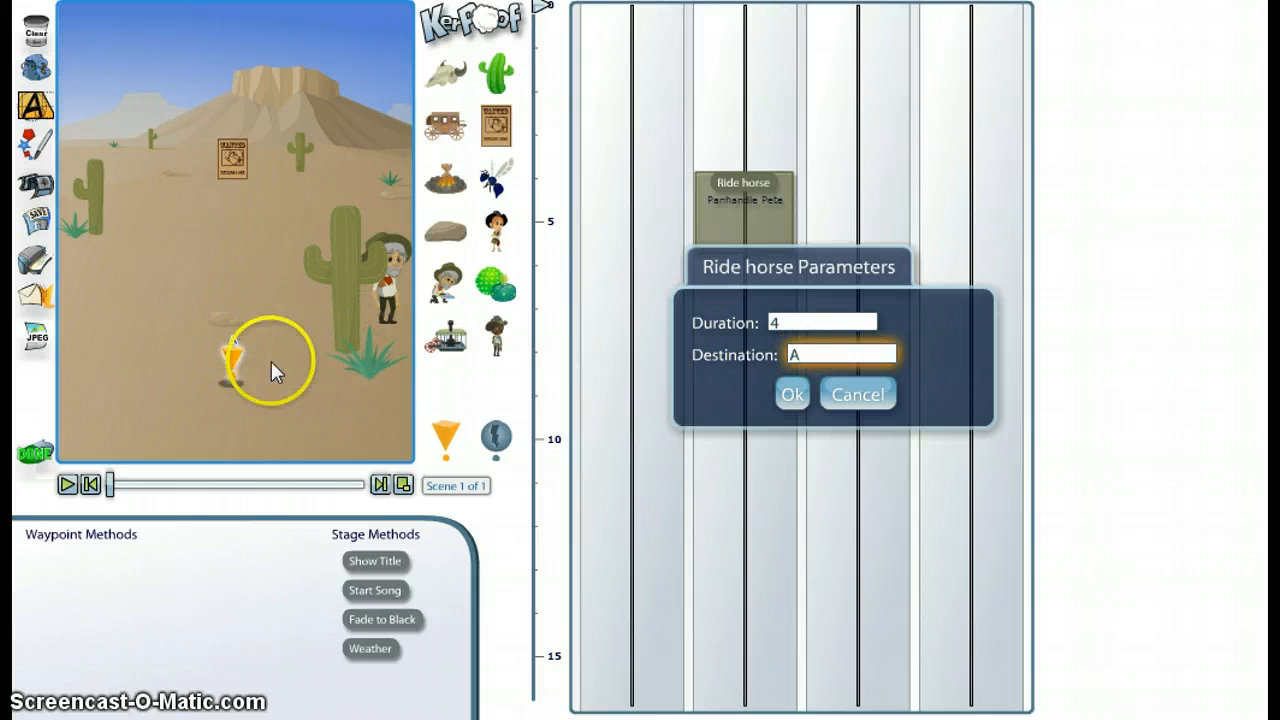
pyautogui.click(790, 394)
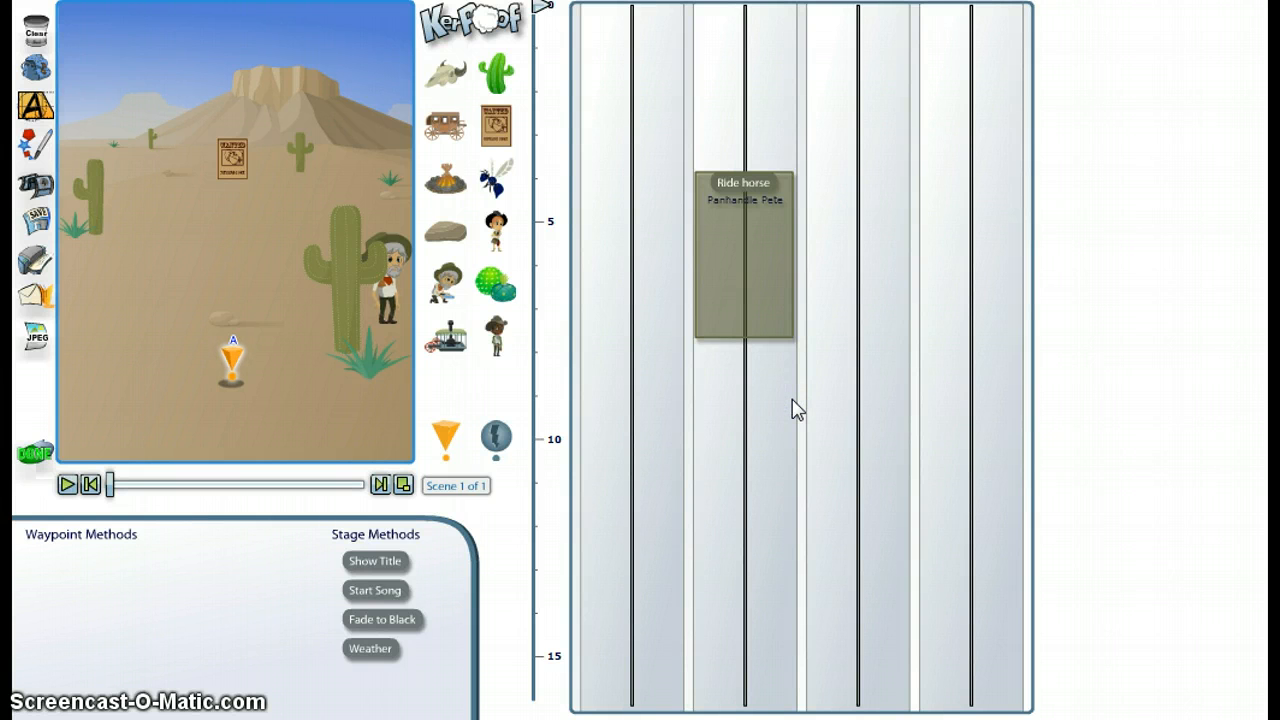
pyautogui.click(747, 251)
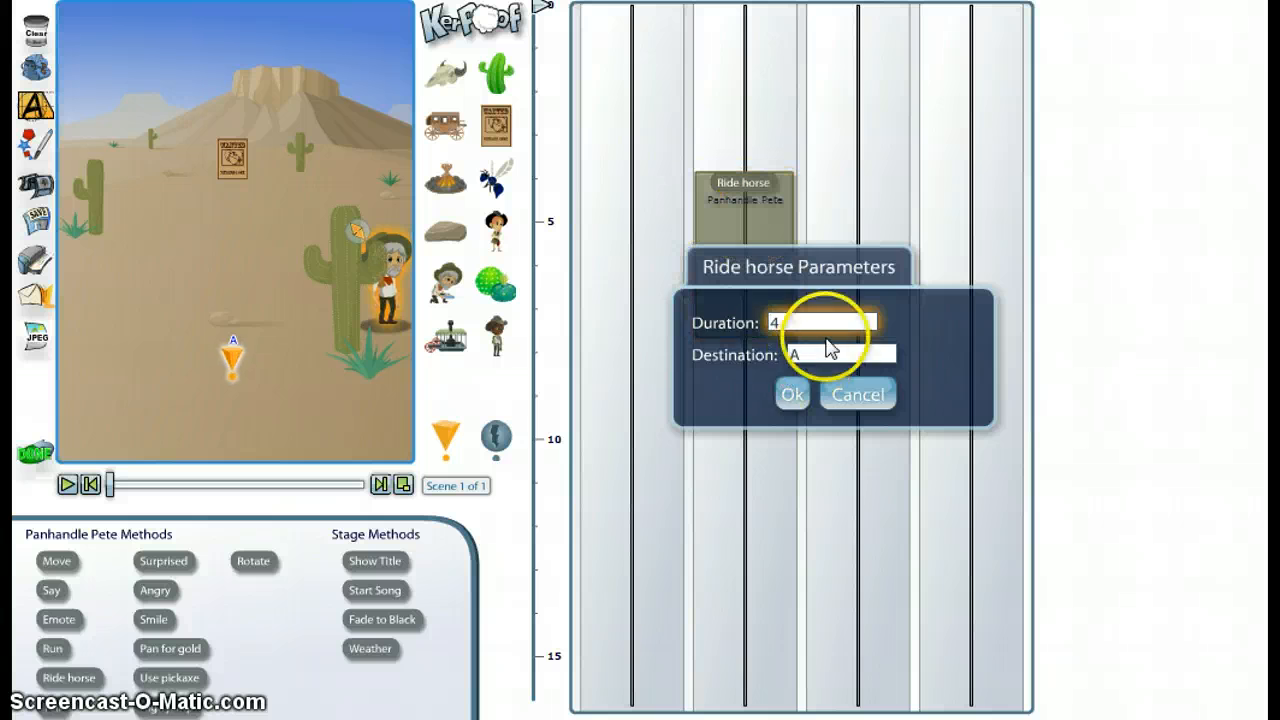
pyautogui.click(792, 398)
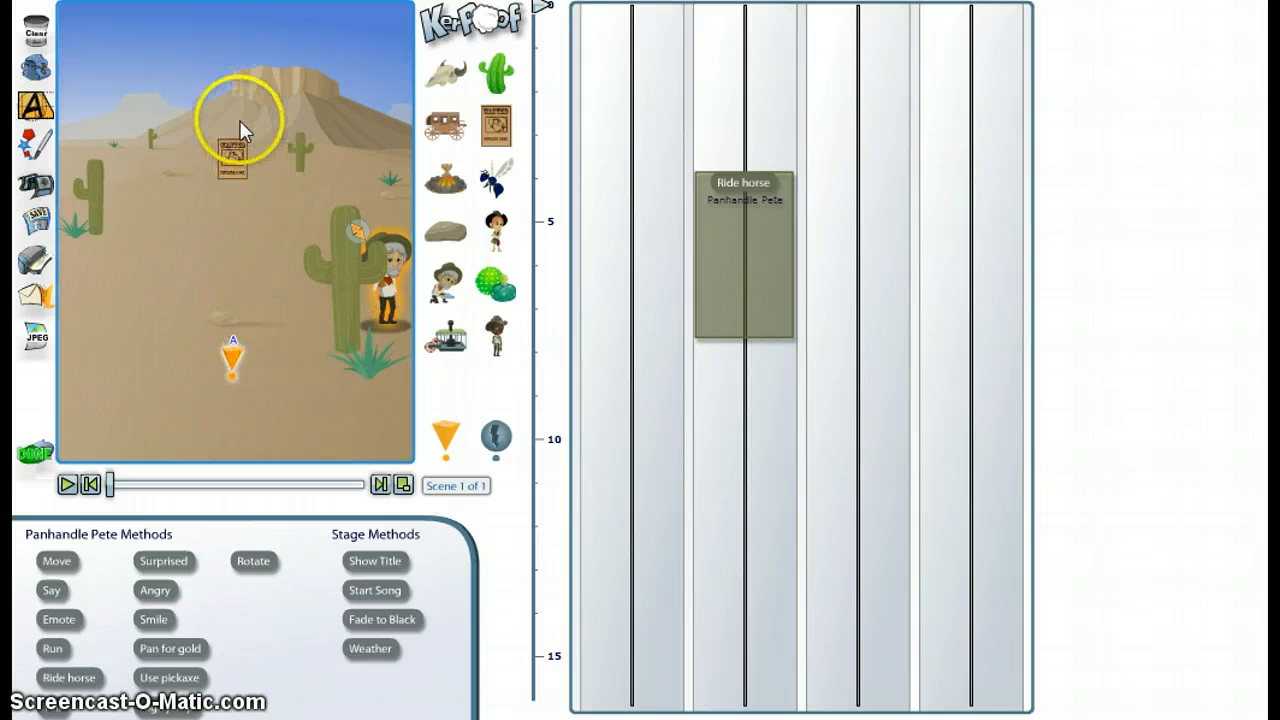
# Remove the wanted poster from the scene and play the movie to preview Panhandle Pete's ride.
pyautogui.moveTo(227, 155); pyautogui.dragTo(497, 128)
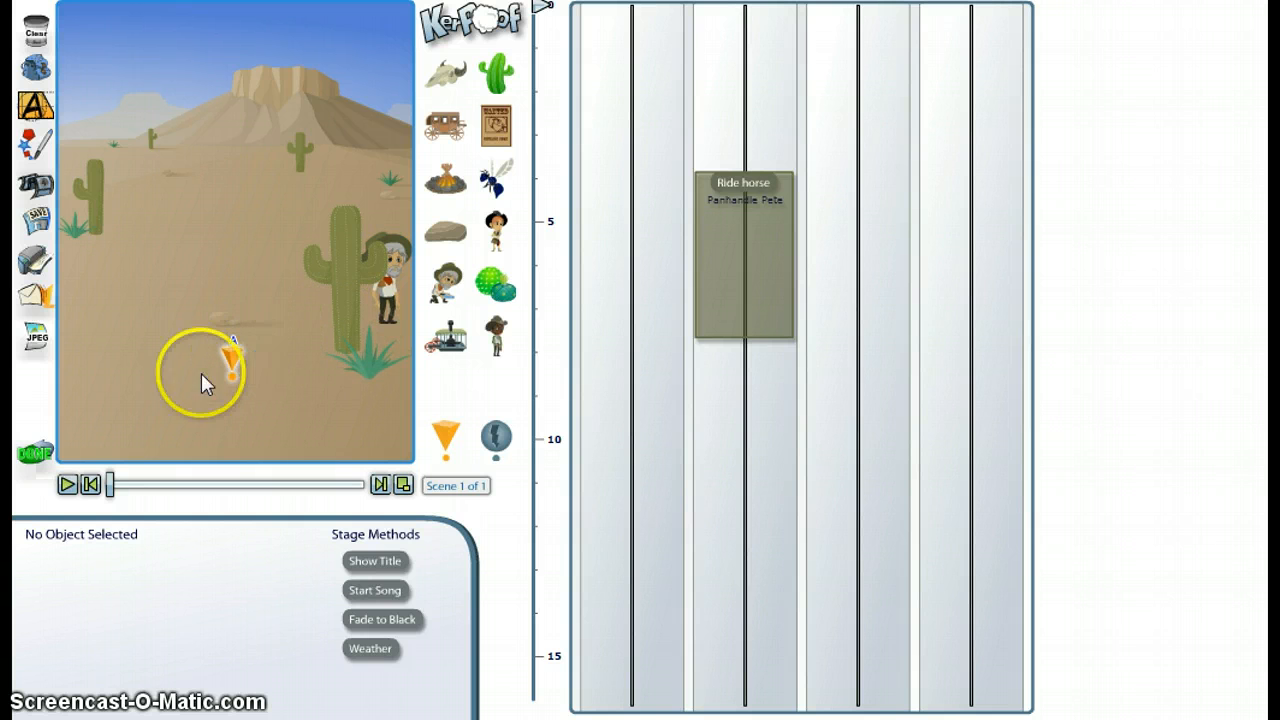
pyautogui.click(67, 485)
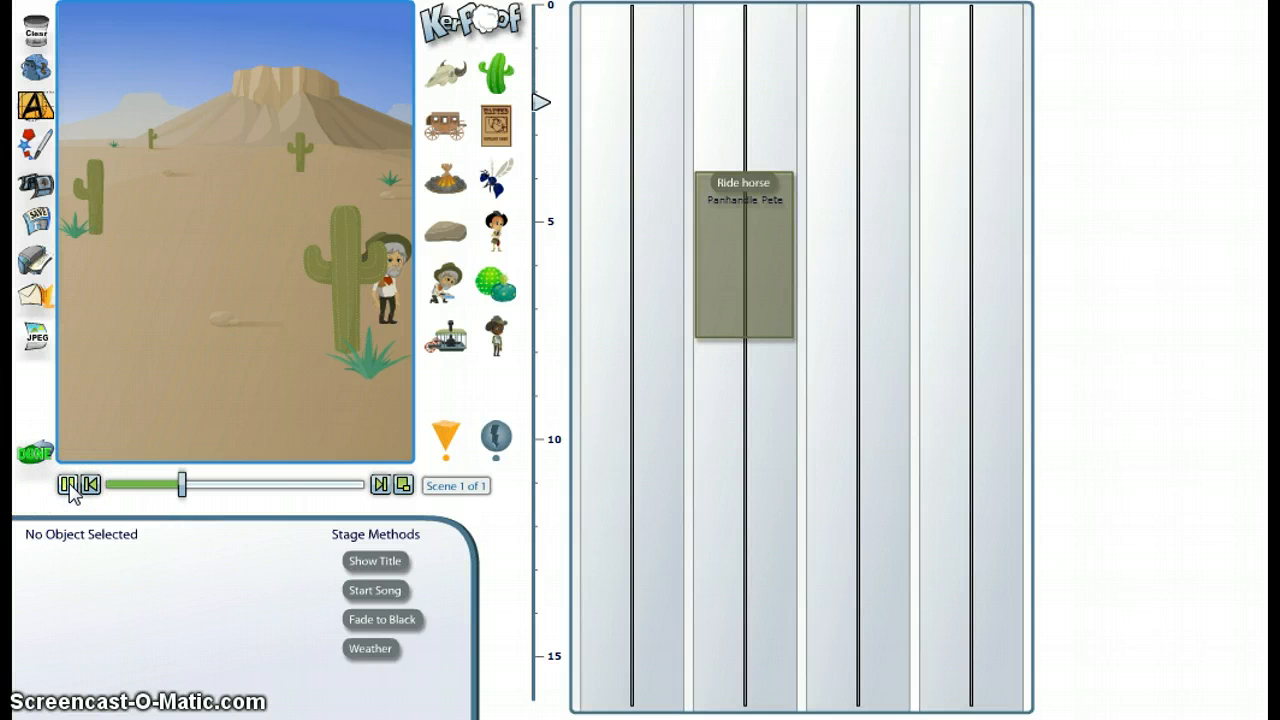
pyautogui.click(100, 403)
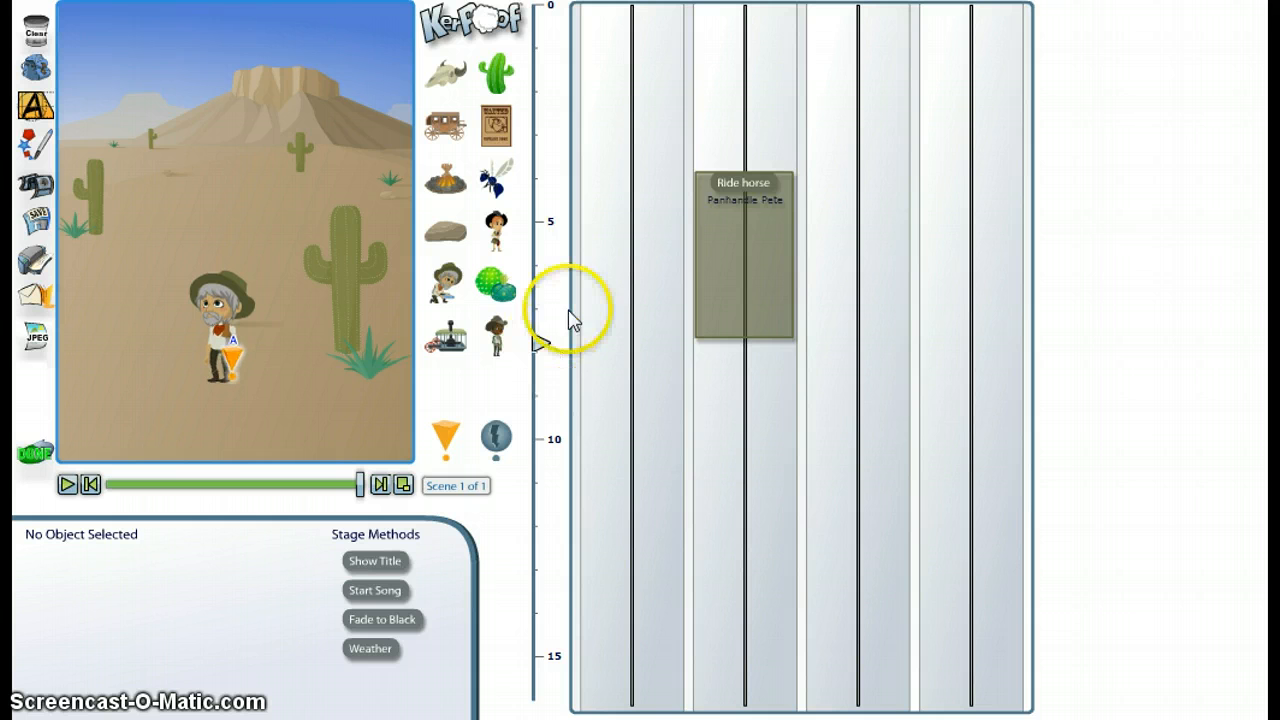
pyautogui.click(356, 303)
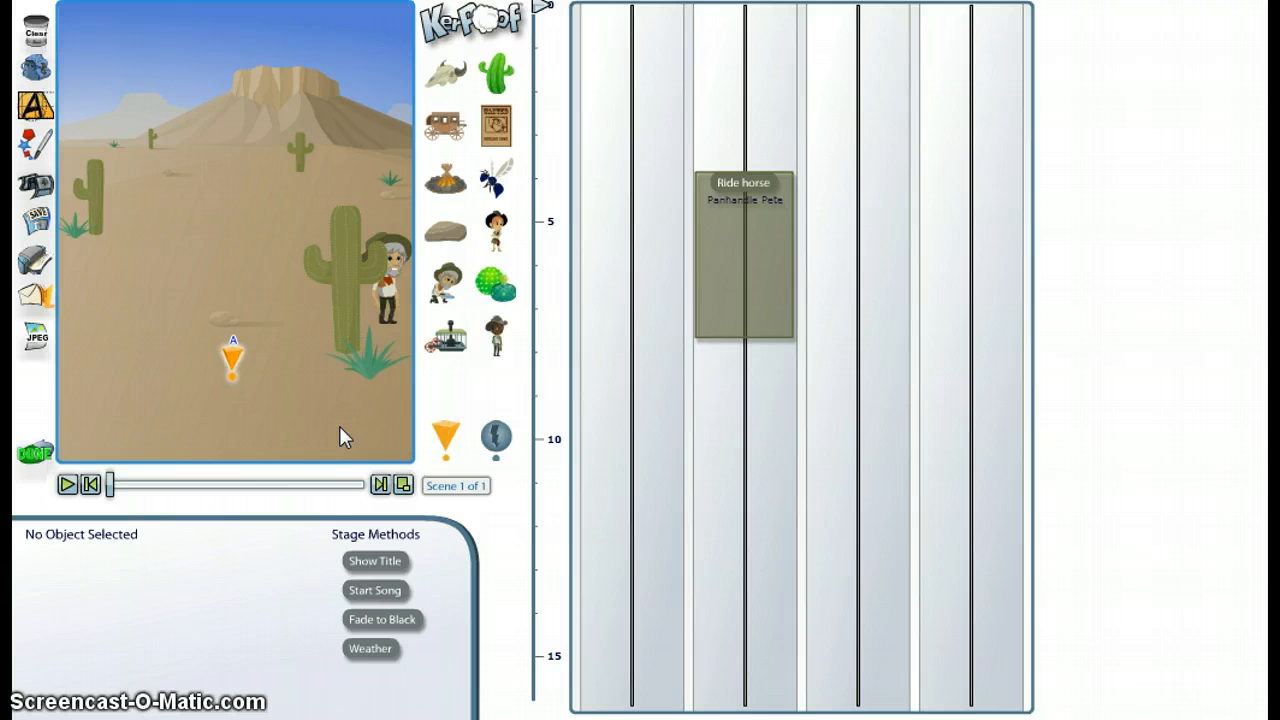
pyautogui.click(304, 520)
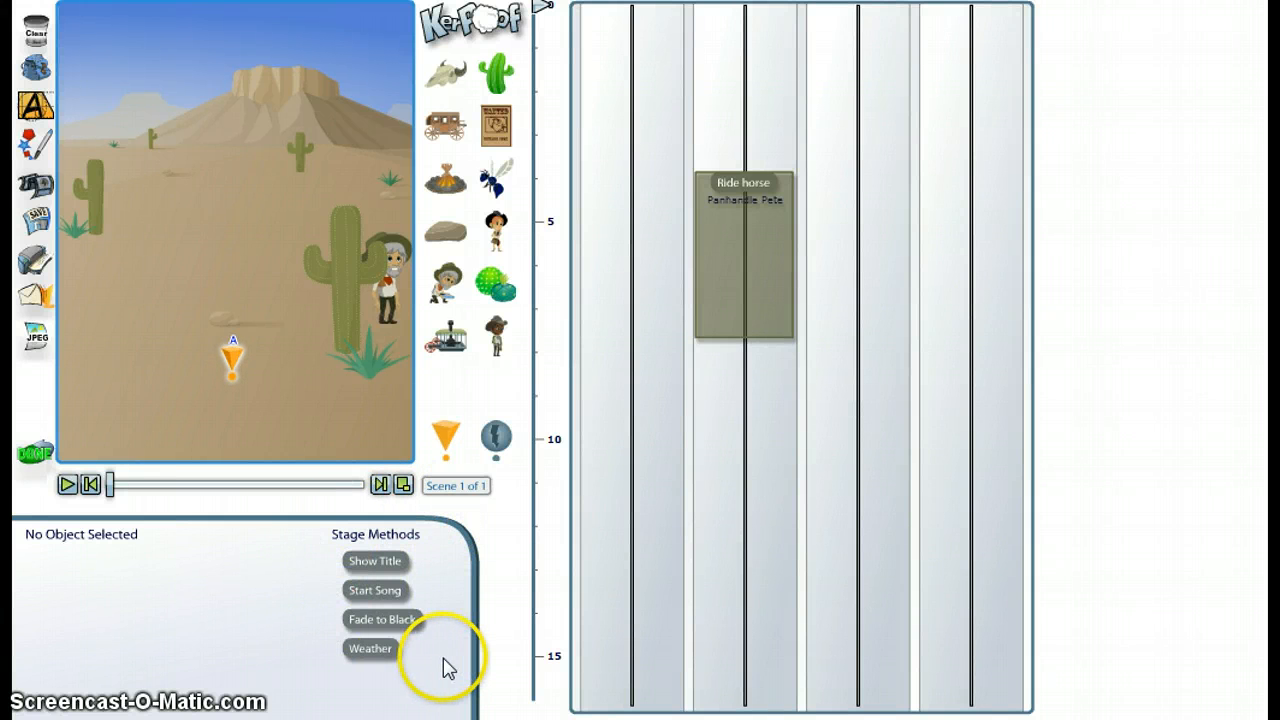
# Add a Show Title action at the start of the first timeline track with the three-line text "Billy the Kid: / Hero or / Villain?".
pyautogui.moveTo(403, 563); pyautogui.dragTo(647, 13)
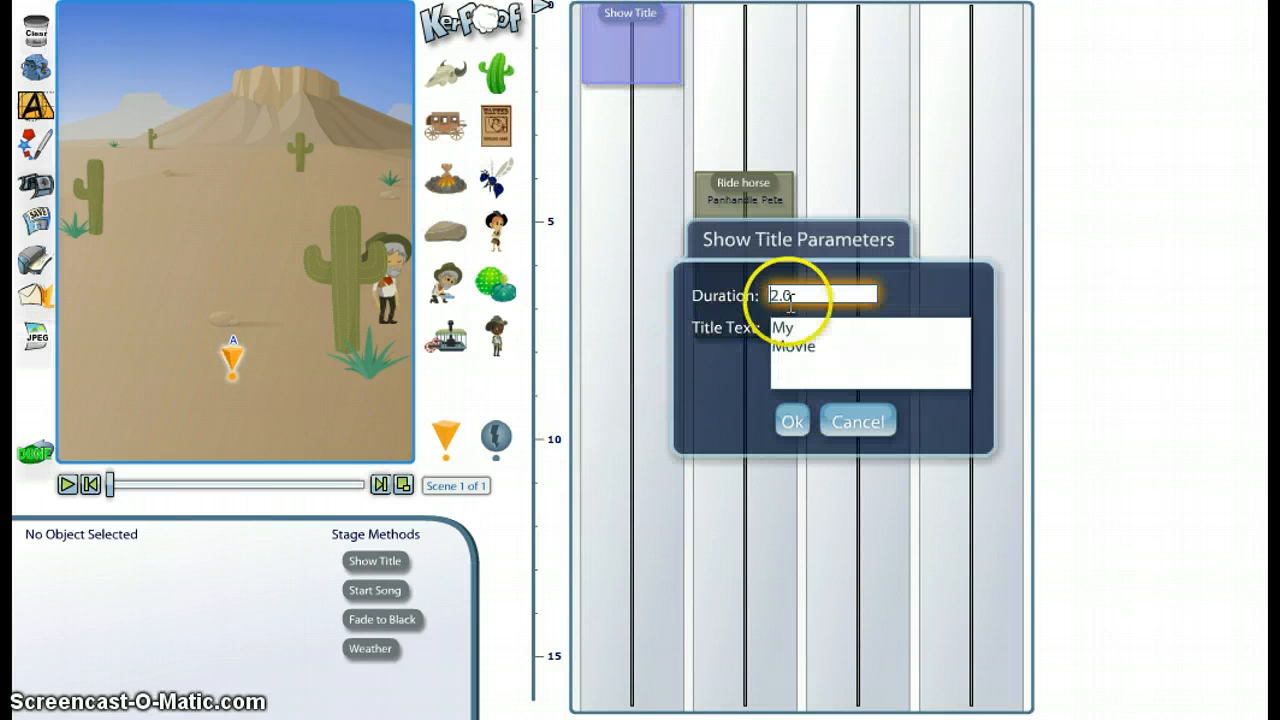
pyautogui.moveTo(837, 342); pyautogui.dragTo(731, 308)
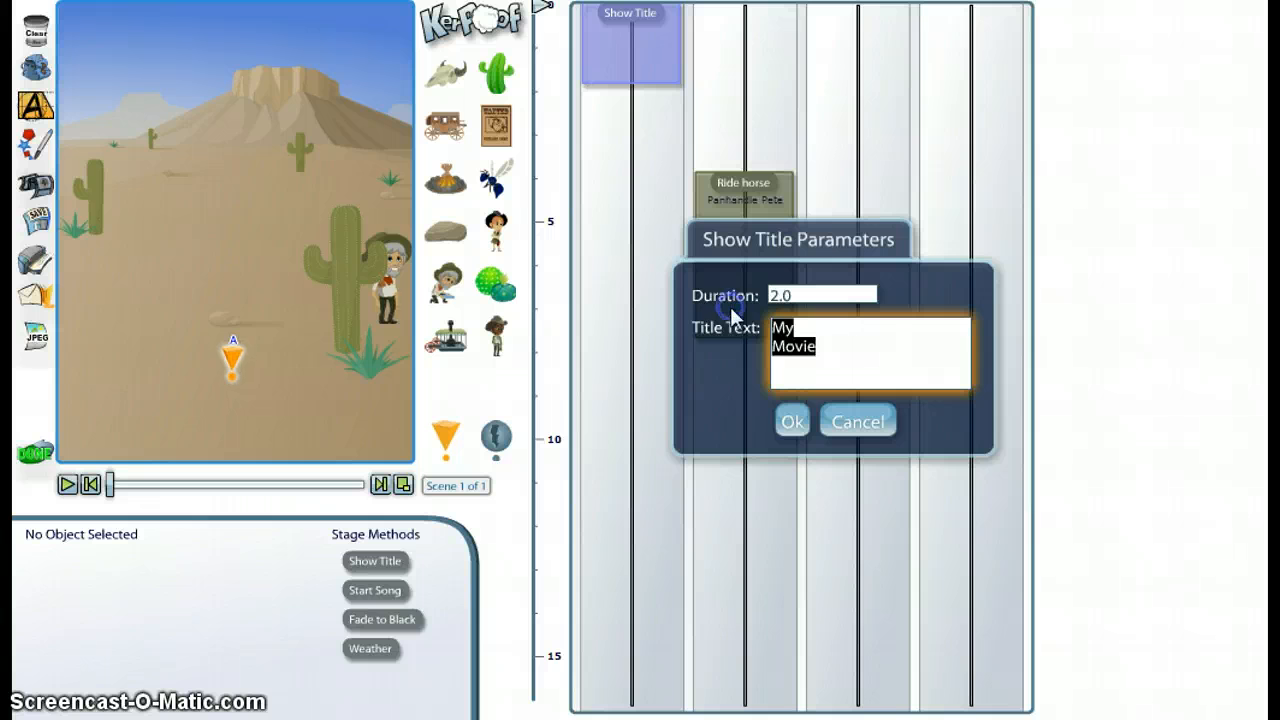
pyautogui.write('B')
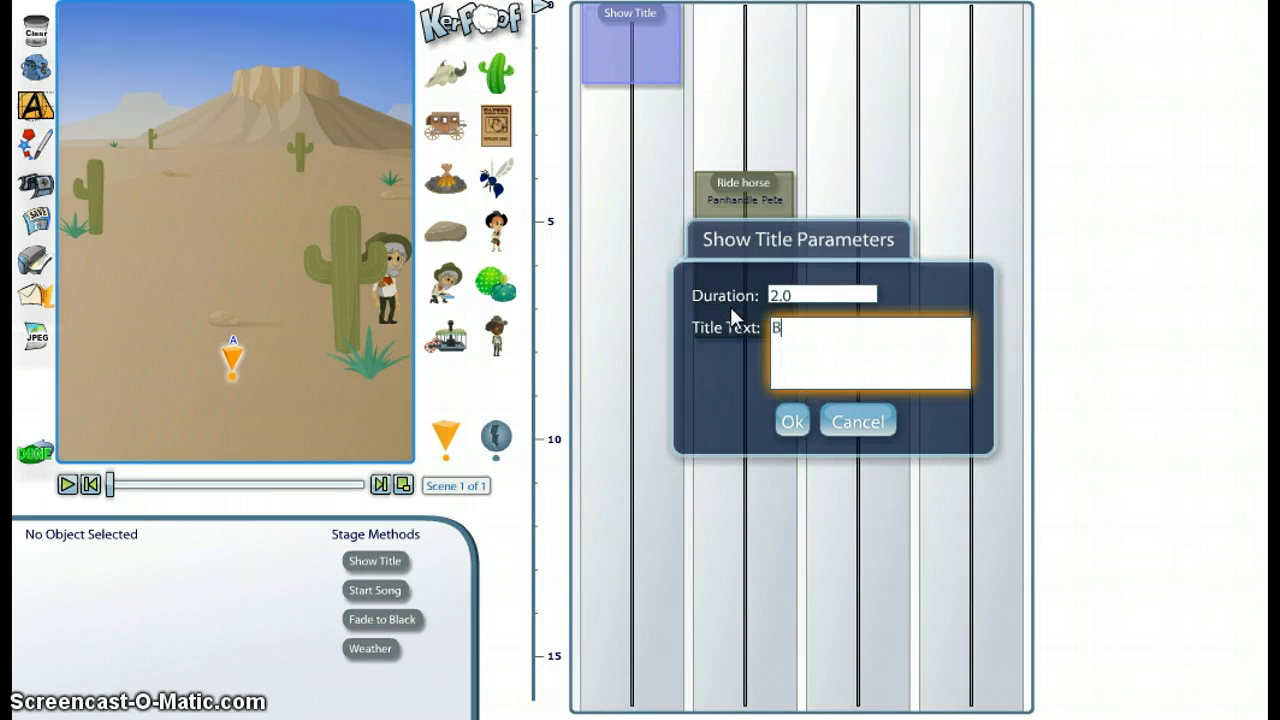
pyautogui.write('illy the Kid:')
pyautogui.press('Return')
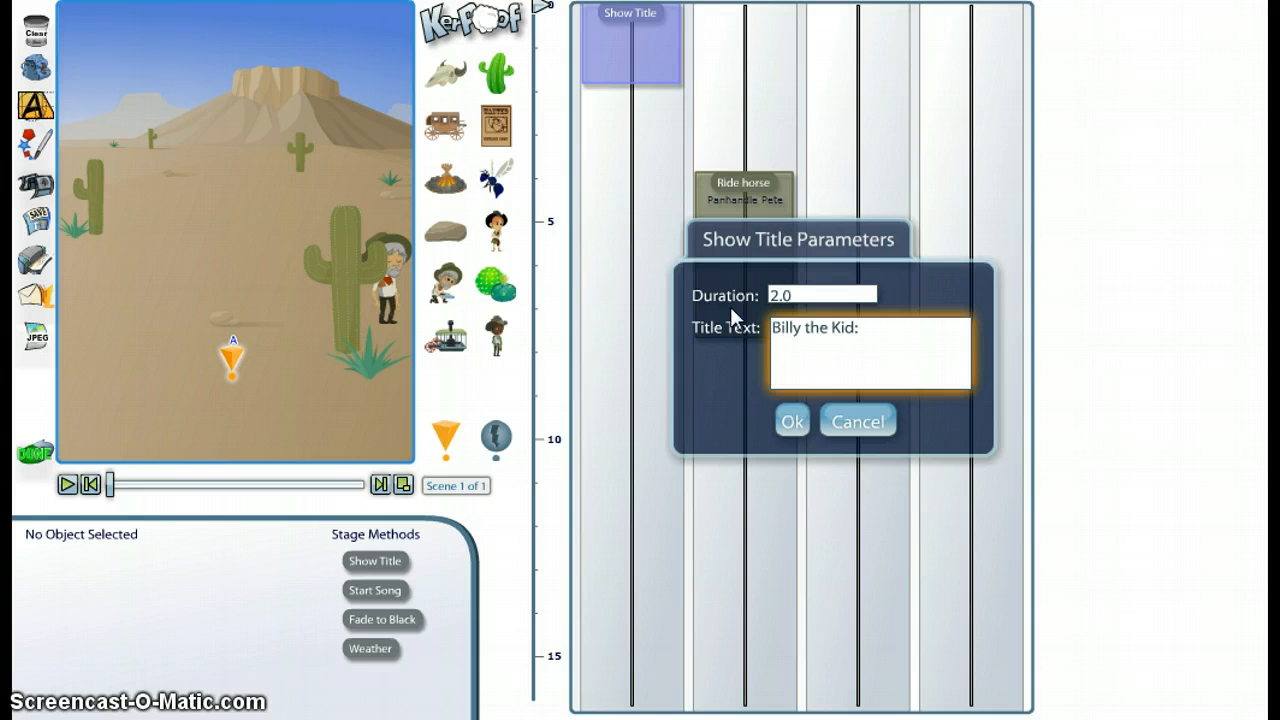
pyautogui.write('HEro')
pyautogui.press('BackSpace')
pyautogui.press('BackSpace')
pyautogui.press('BackSpace')
pyautogui.write('ero or')
pyautogui.press('Return')
pyautogui.write('Villa')
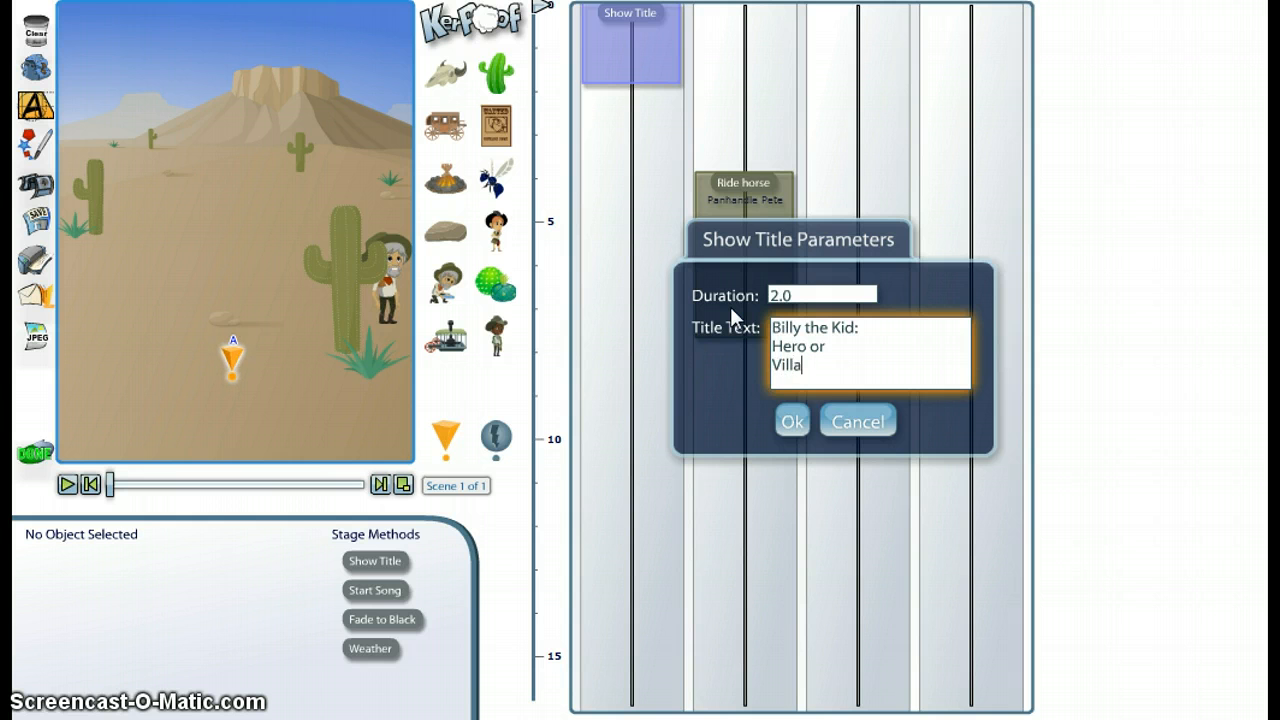
pyautogui.write('in?')
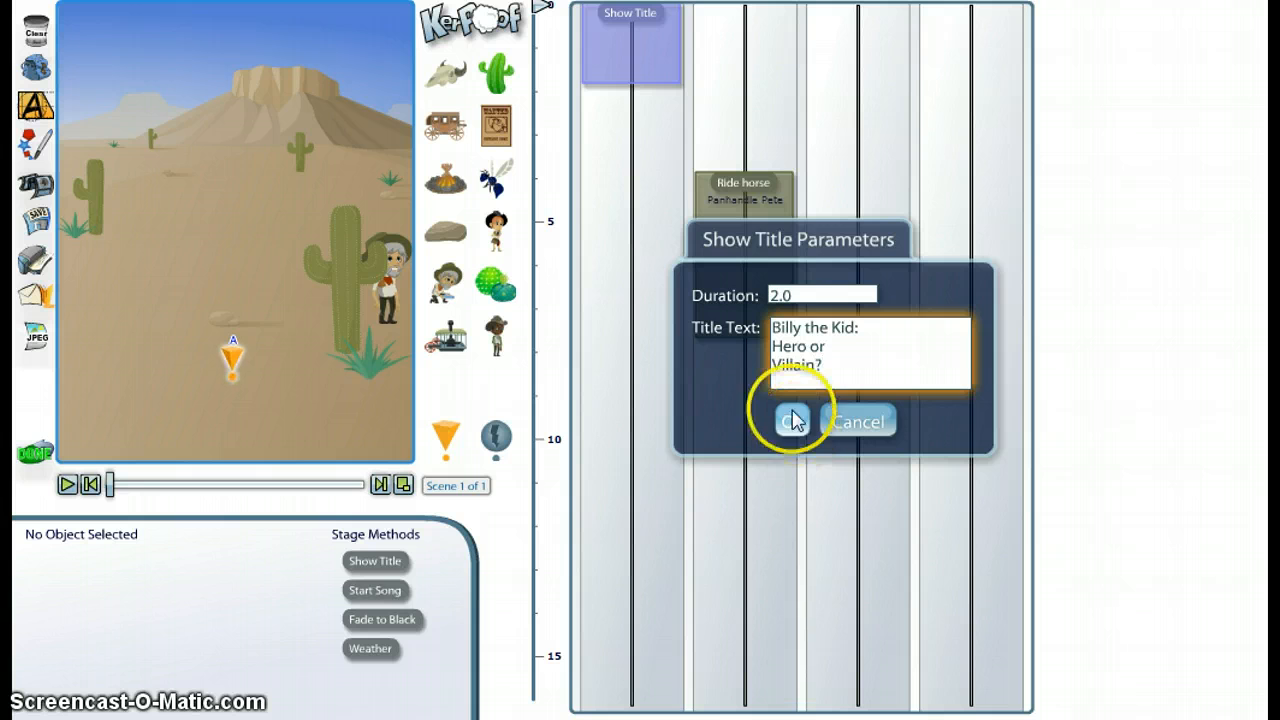
# Set the title's duration to 3 and apply the title parameters.
pyautogui.doubleClick(766, 293)
pyautogui.write('3')
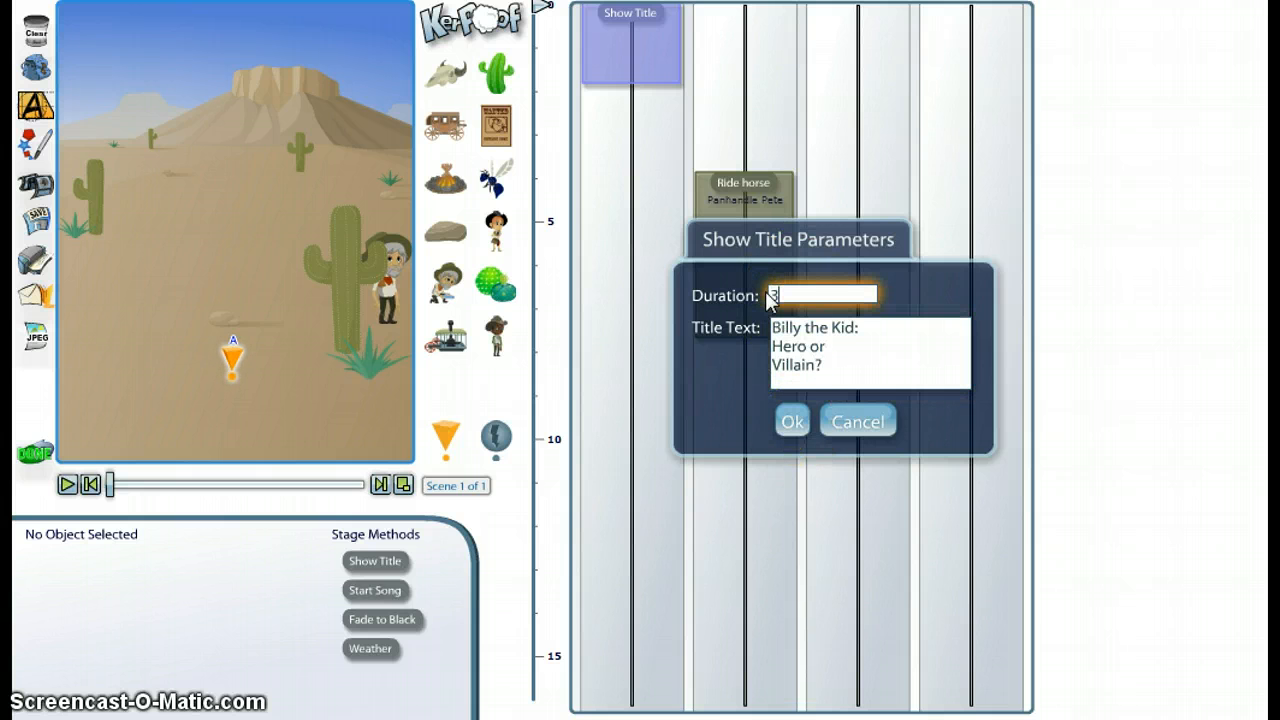
pyautogui.click(791, 422)
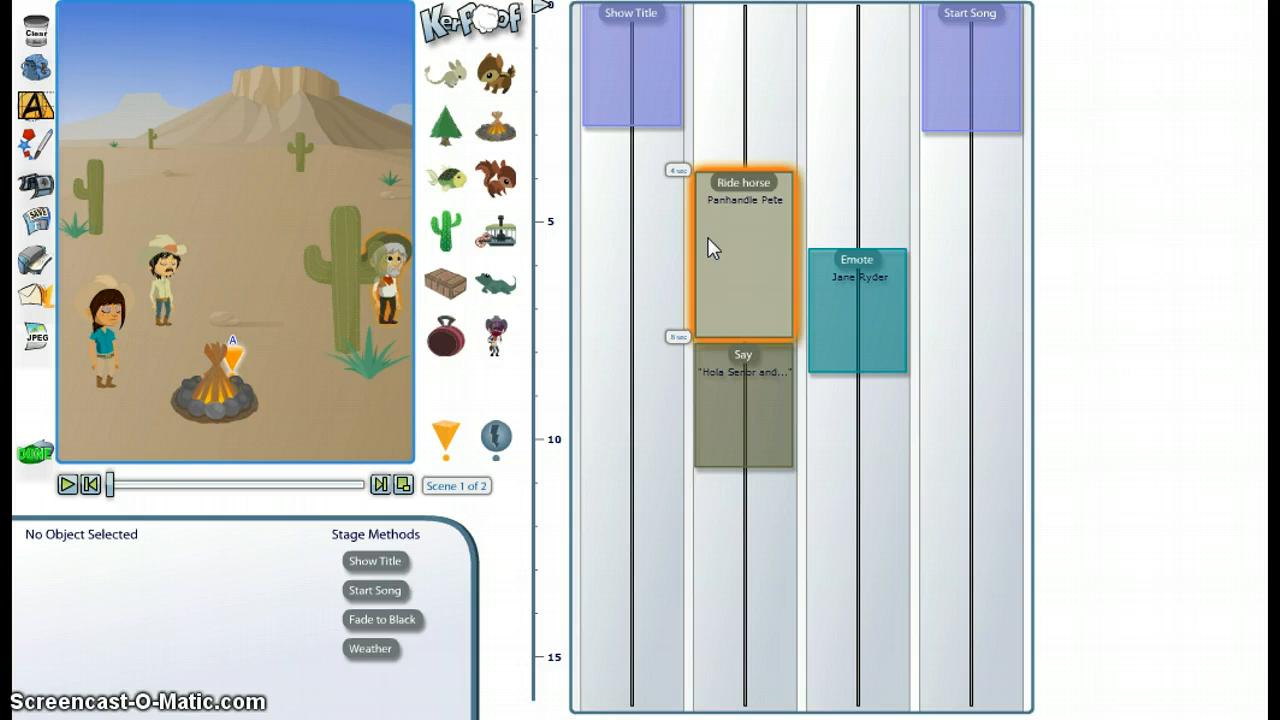
# Select Panhandle Pete and remove the Say action below his Ride horse action from the timeline.
pyautogui.click(634, 249)
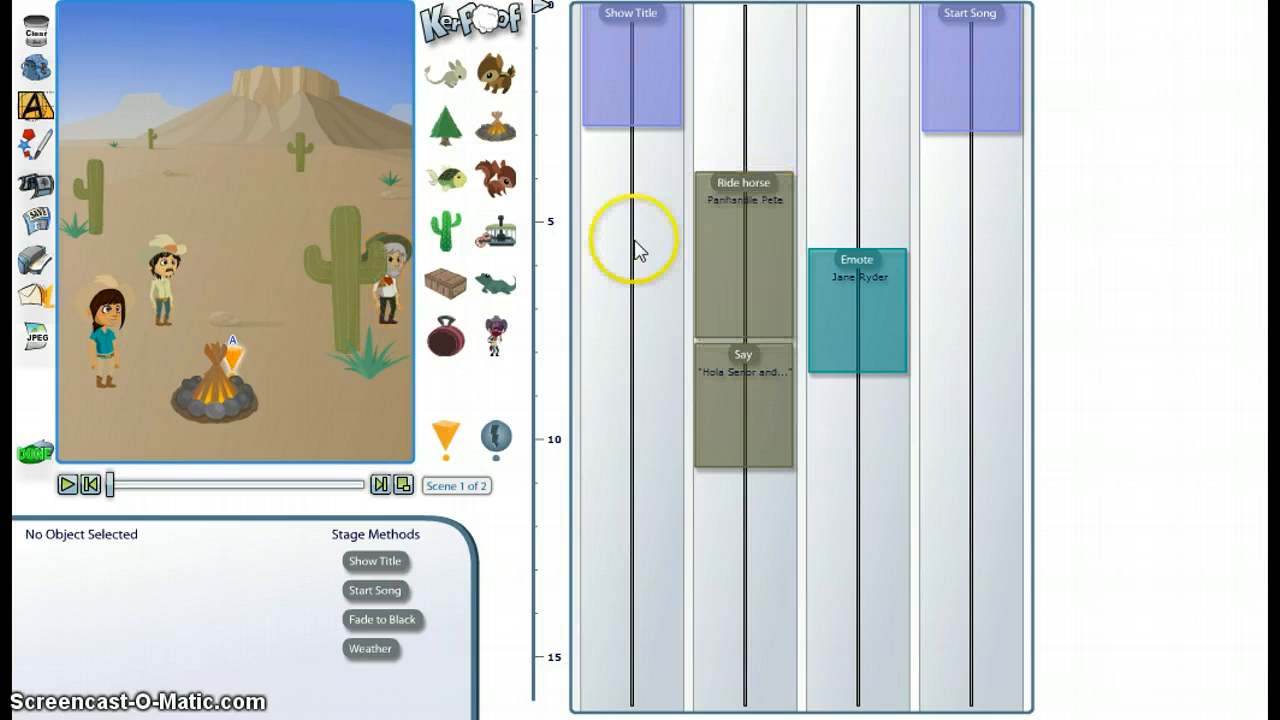
pyautogui.click(391, 308)
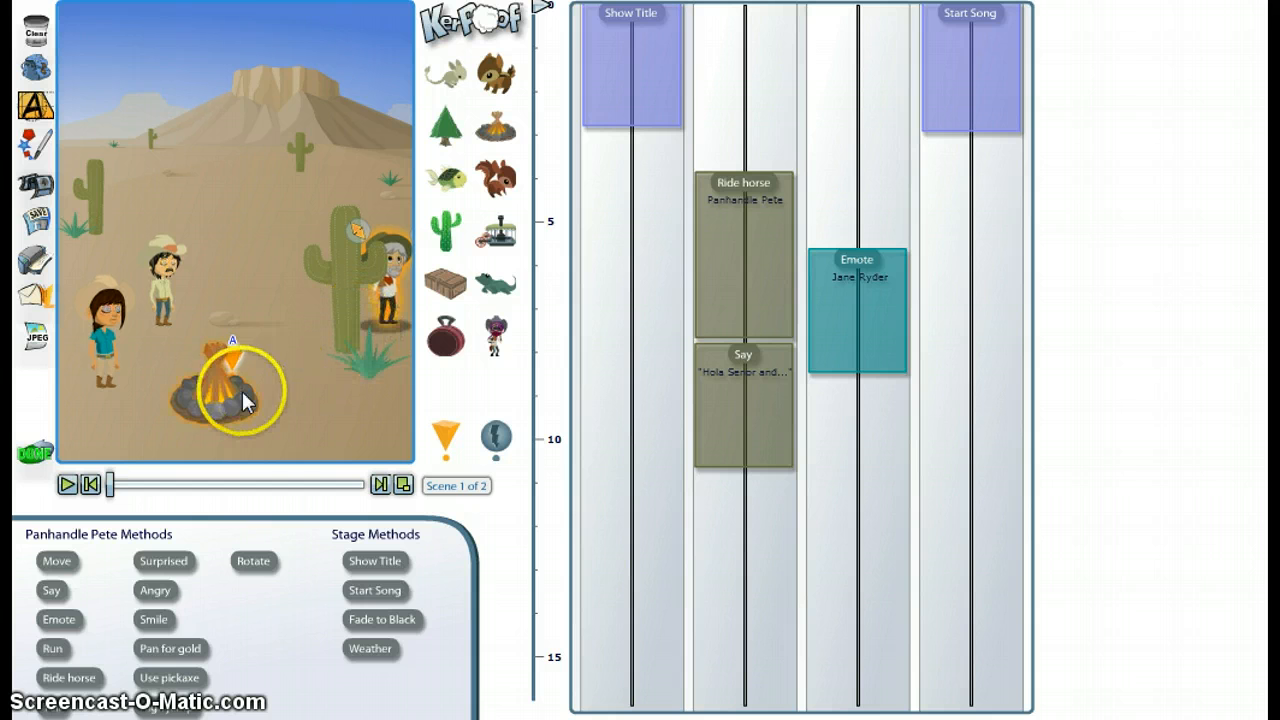
pyautogui.moveTo(757, 440); pyautogui.dragTo(490, 440)
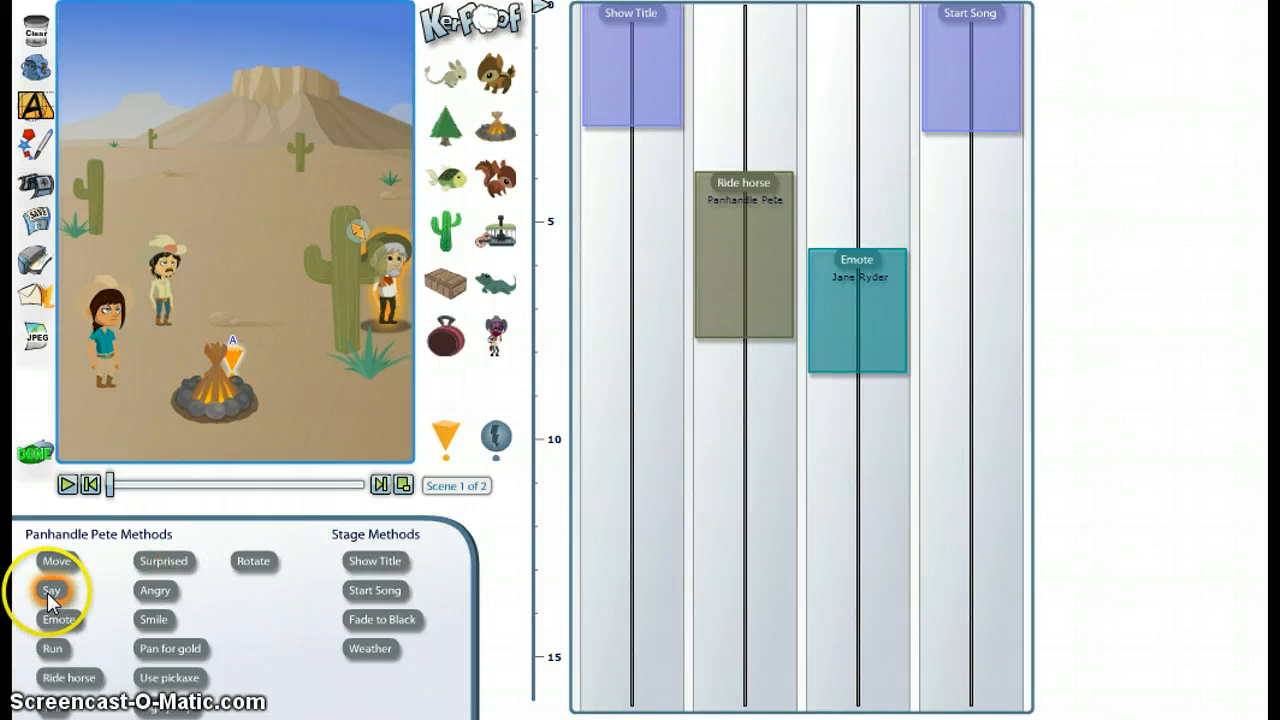
# Add a Say action for Panhandle Pete directly after his Ride horse action and set its duration to 4.
pyautogui.moveTo(51, 591); pyautogui.dragTo(741, 362)
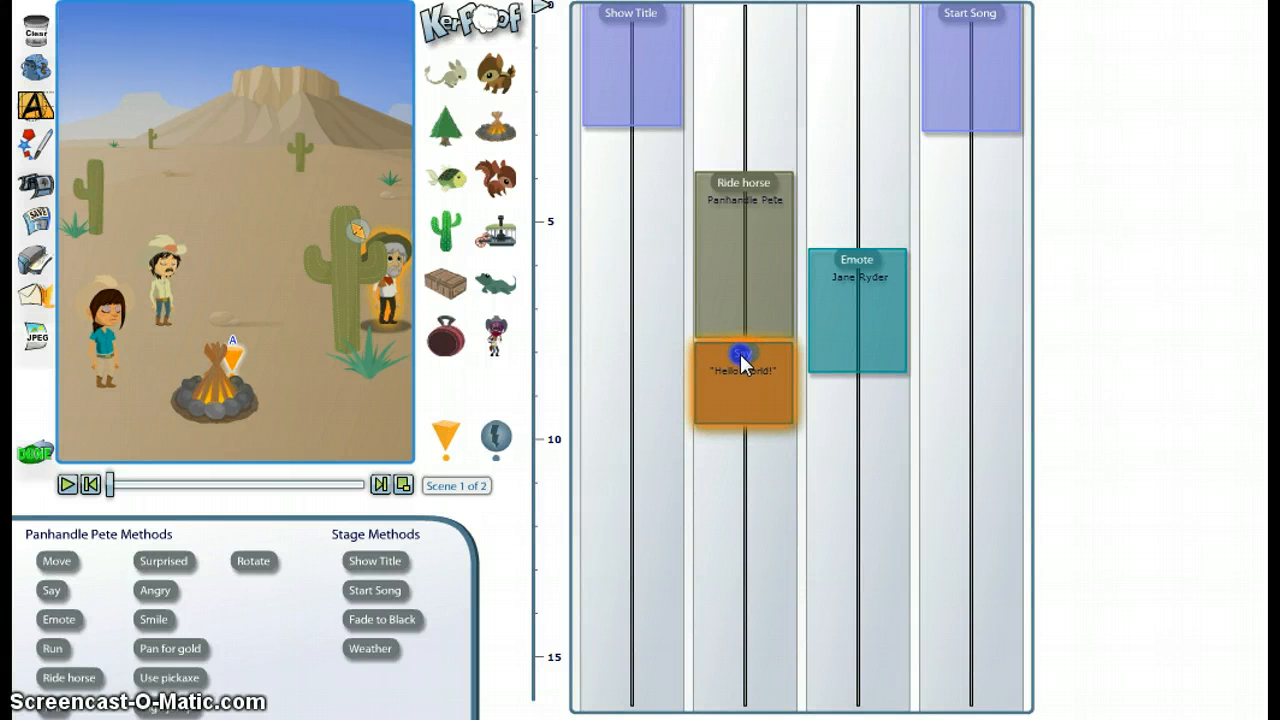
pyautogui.moveTo(741, 362); pyautogui.dragTo(739, 355)
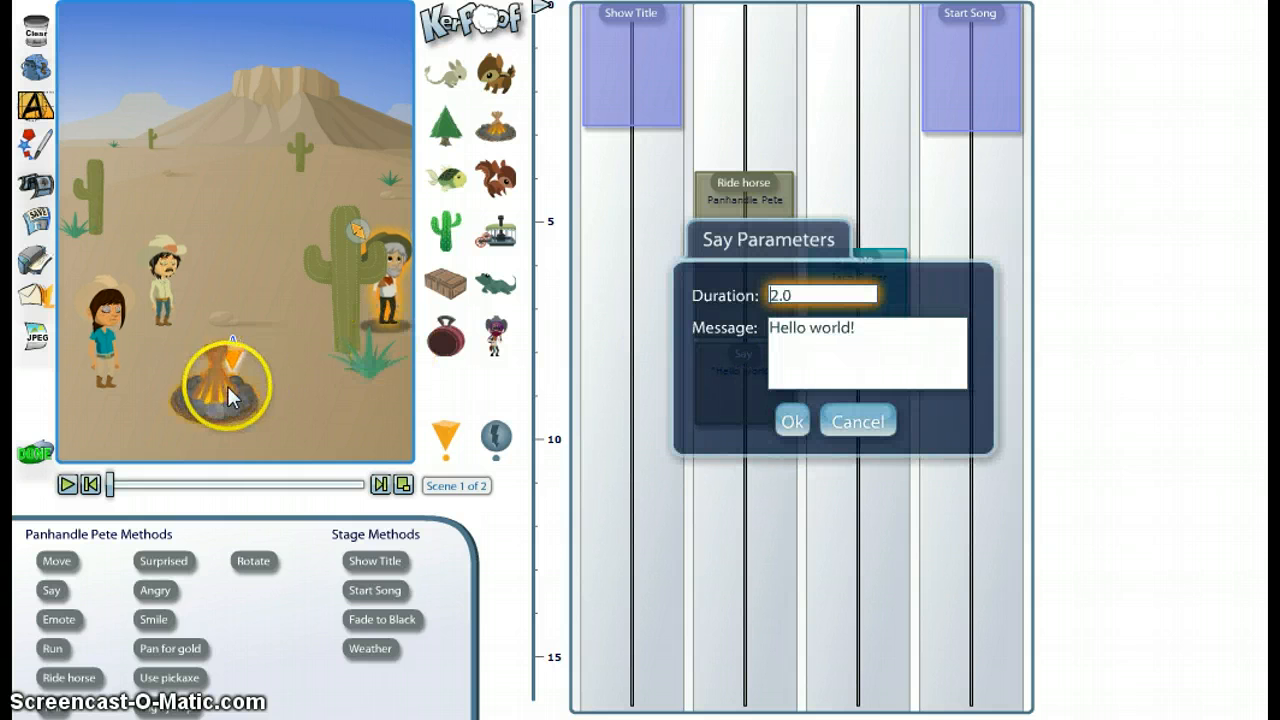
pyautogui.moveTo(818, 296); pyautogui.dragTo(681, 300)
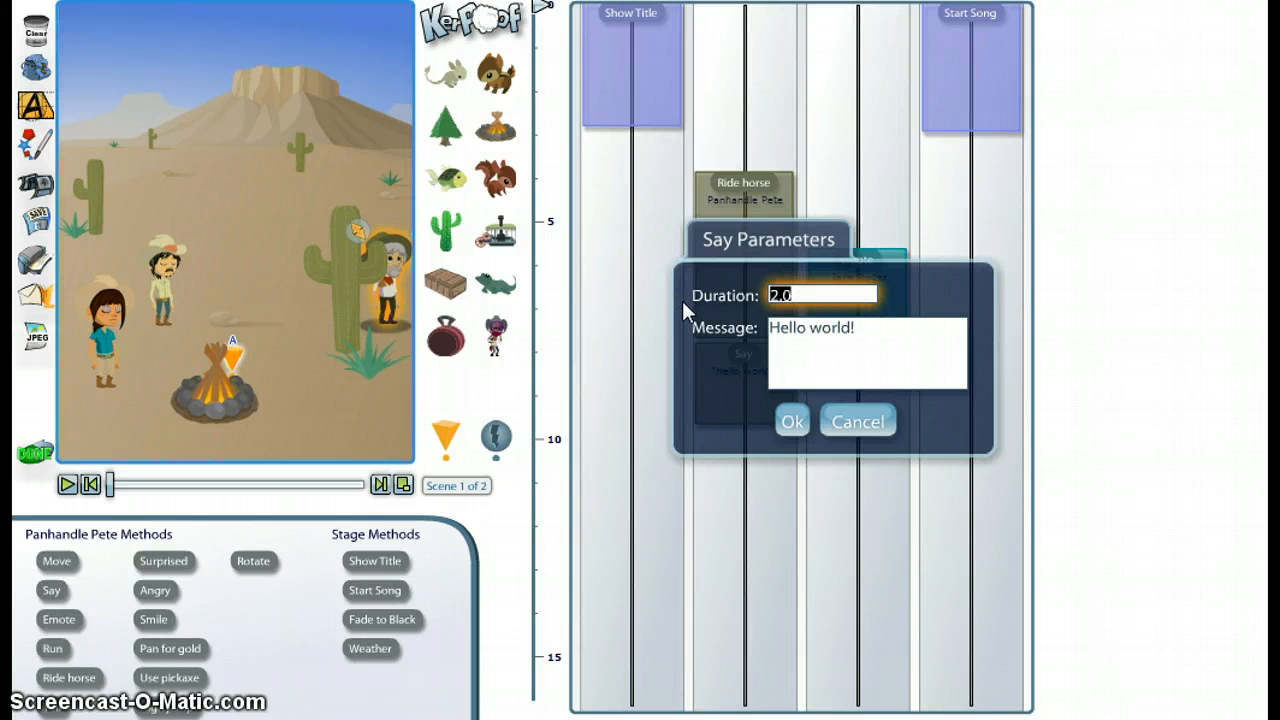
pyautogui.write('4')
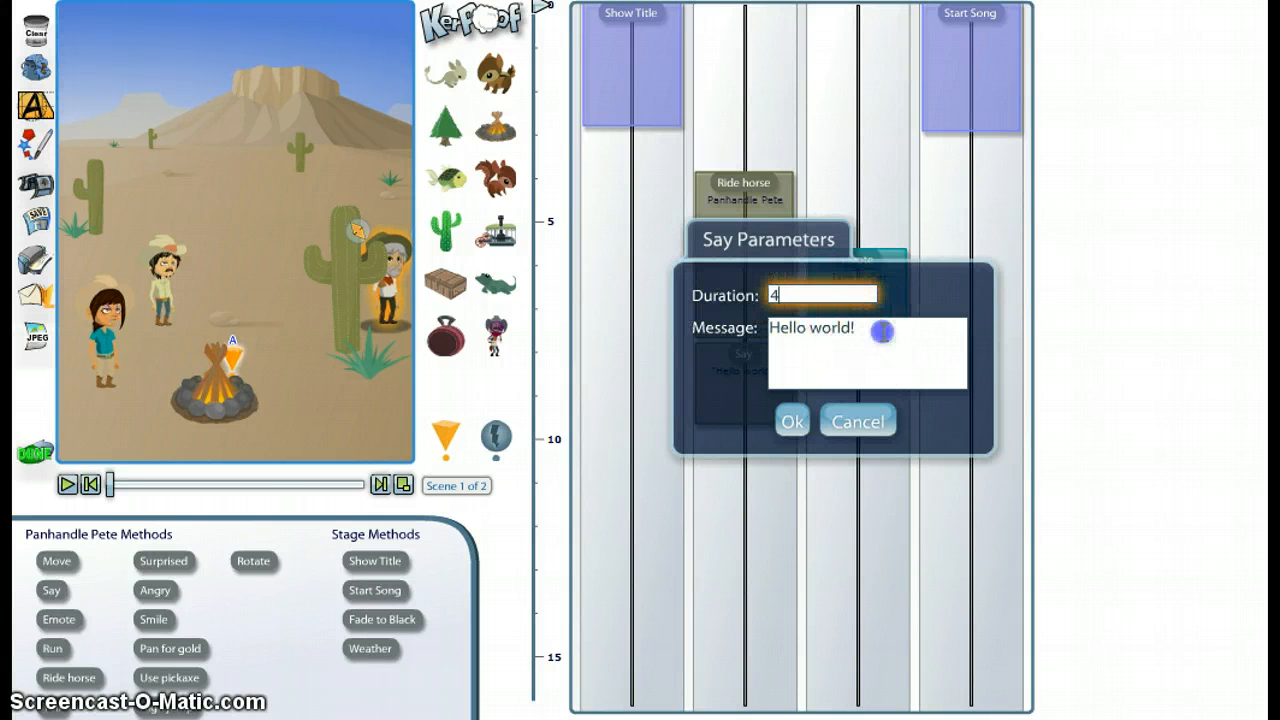
# Set the Say message to "Hola Senor and Senora. Have you seen that Outlaw Billy the Kid" and apply the parameters.
pyautogui.moveTo(881, 332); pyautogui.dragTo(684, 325)
pyautogui.write('Hola')
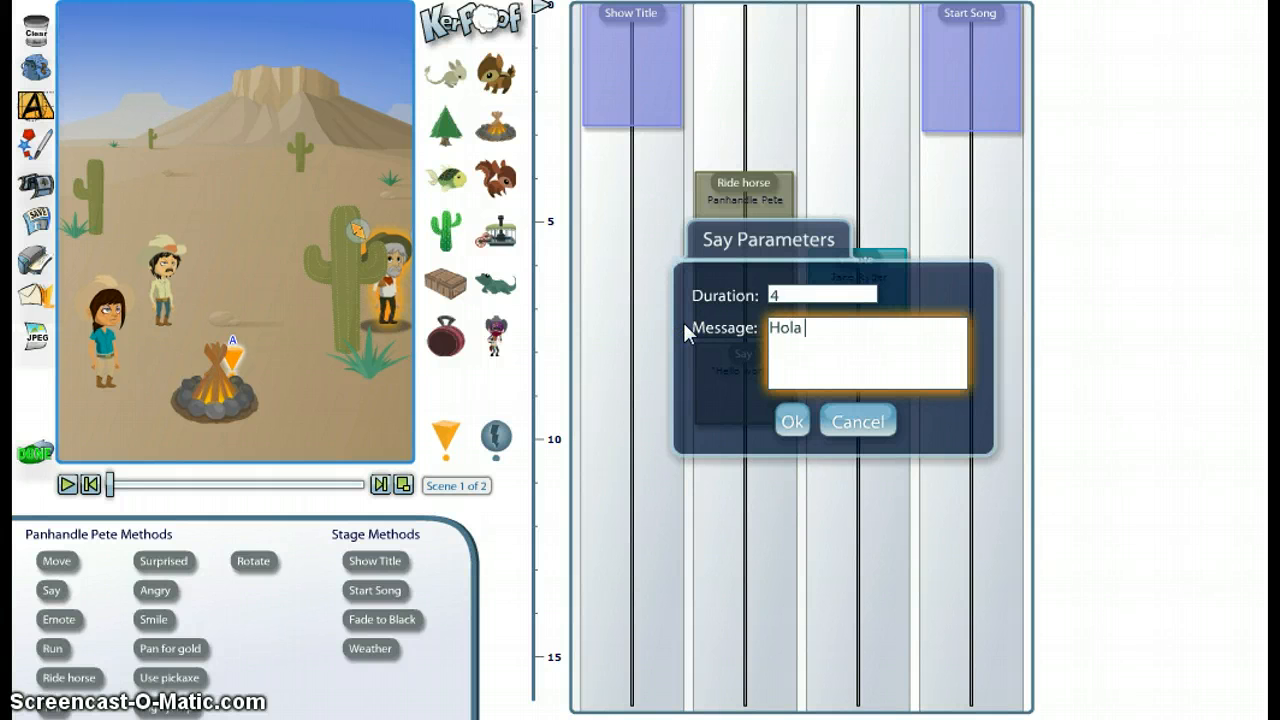
pyautogui.write(' Senor and Senora')
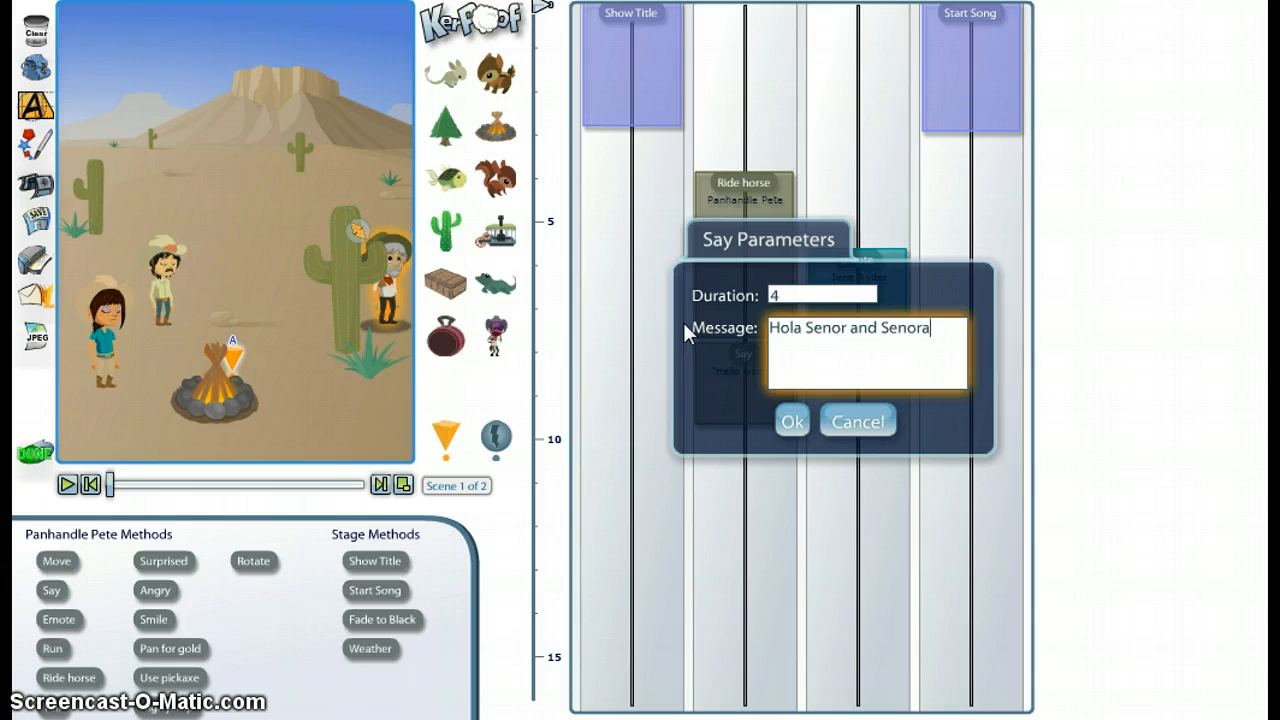
pyautogui.write('. Have you seen that ')
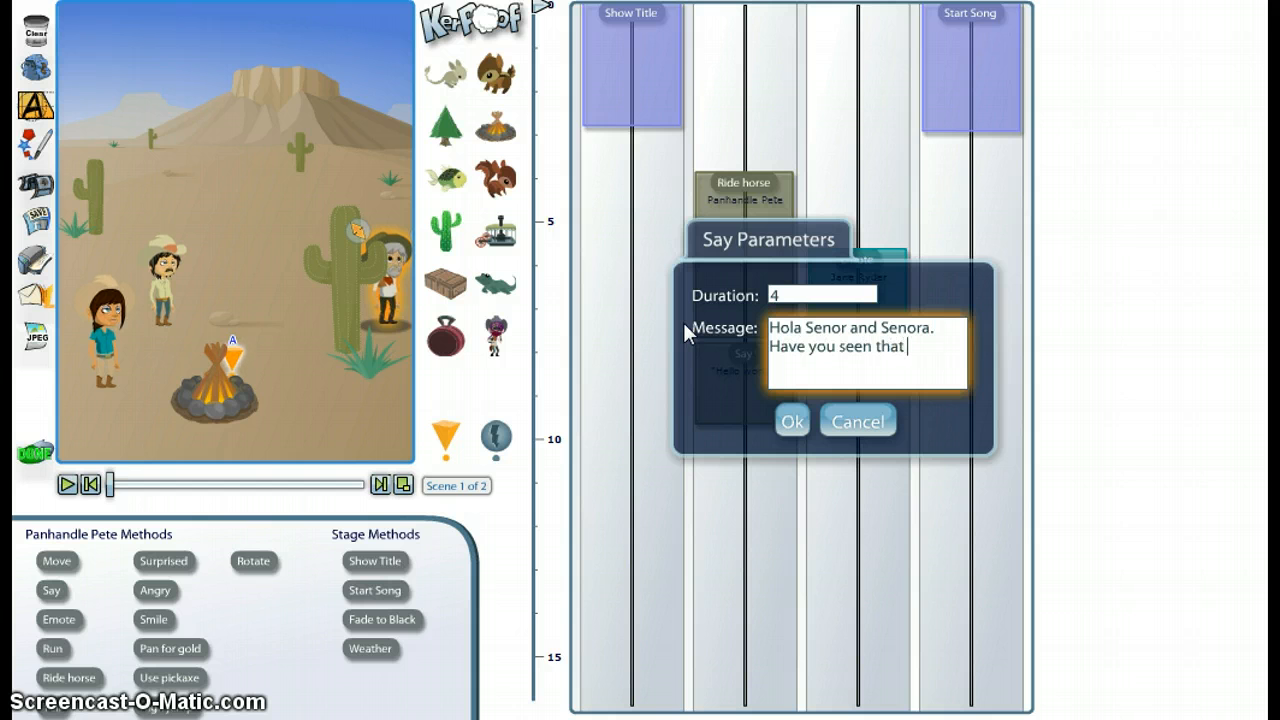
pyautogui.write('Outlaw Billy the Kid')
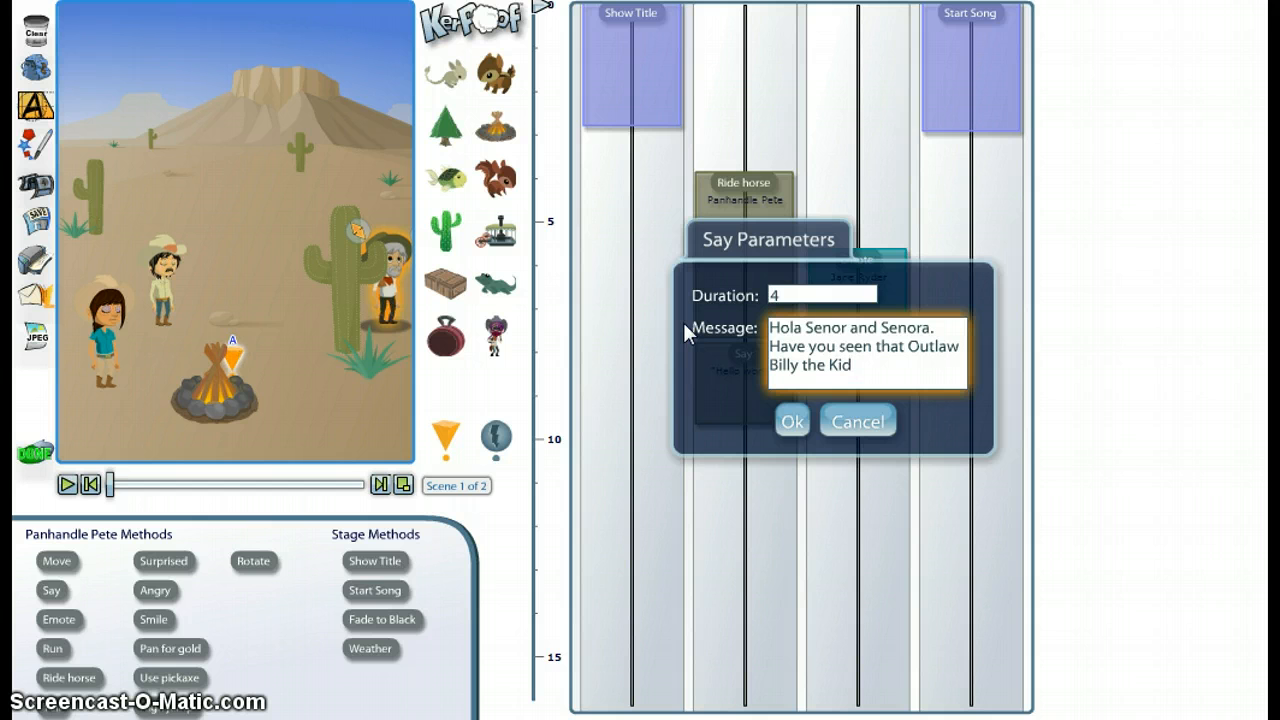
pyautogui.click(791, 425)
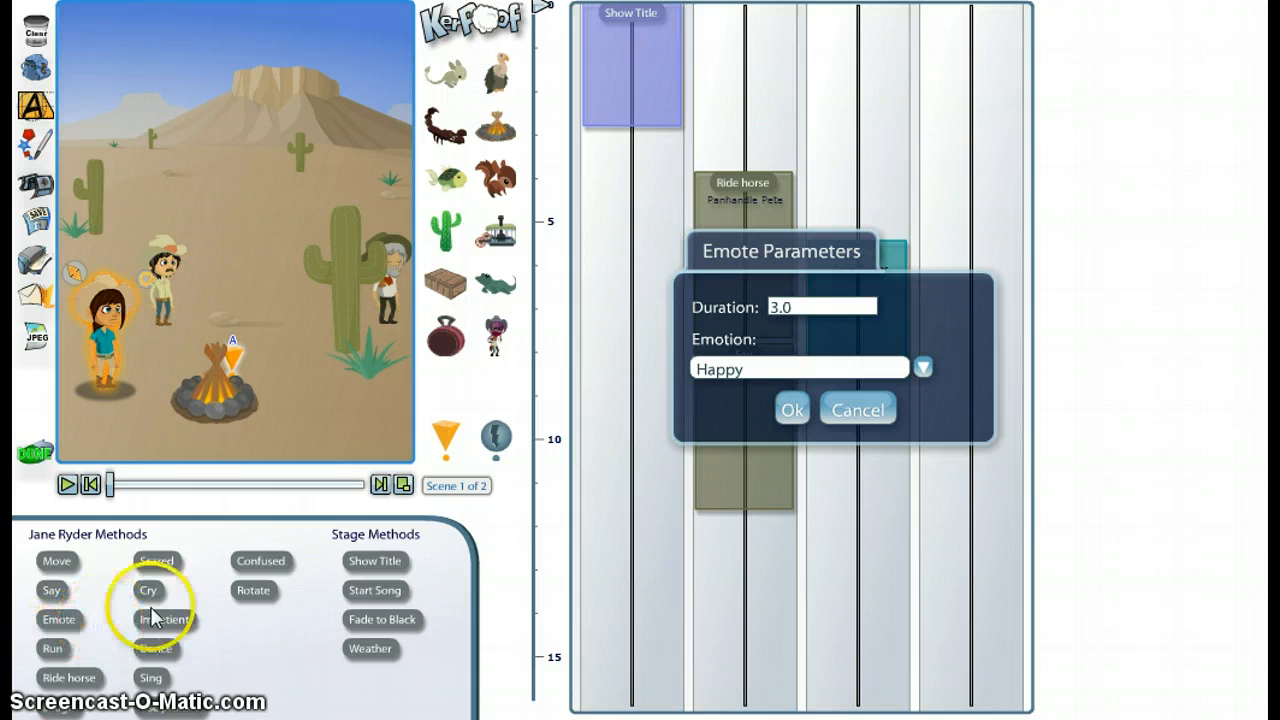
# Choose a different emotion for Jane Ryder's Emote action and apply the parameters.
pyautogui.click(890, 251)
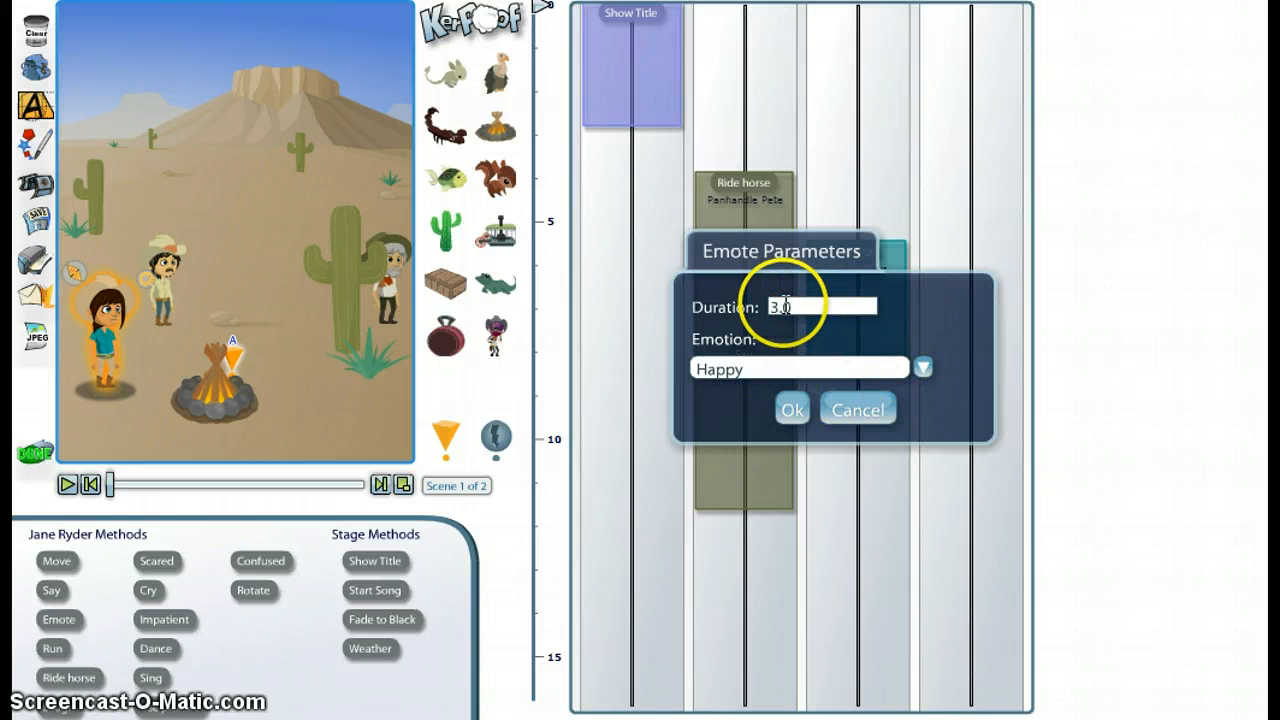
pyautogui.click(921, 368)
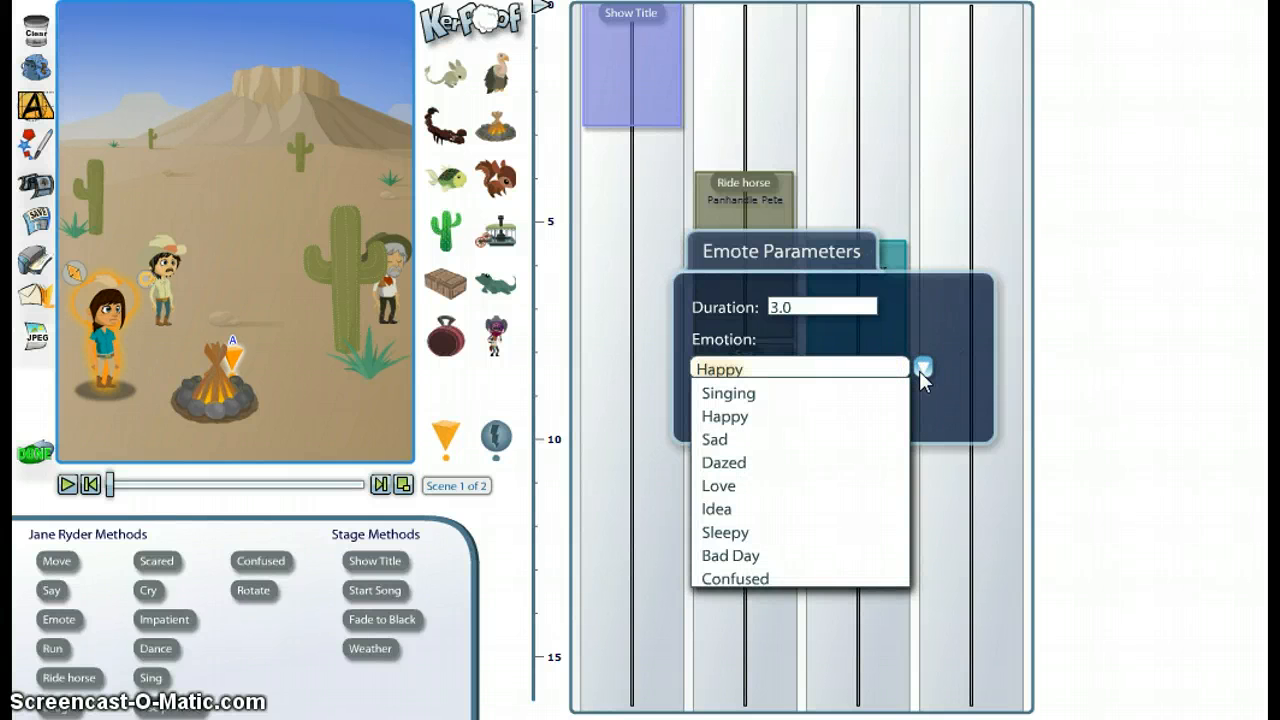
pyautogui.click(757, 566)
pyautogui.click(795, 410)
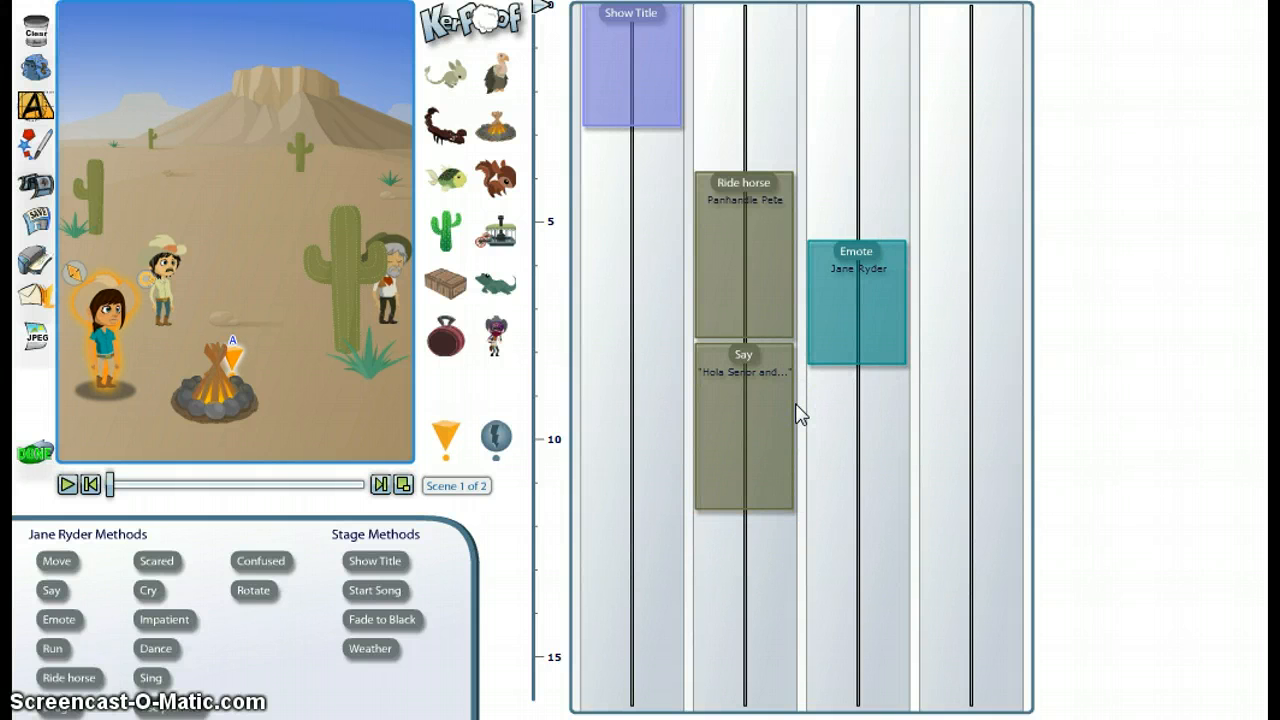
pyautogui.click(848, 345)
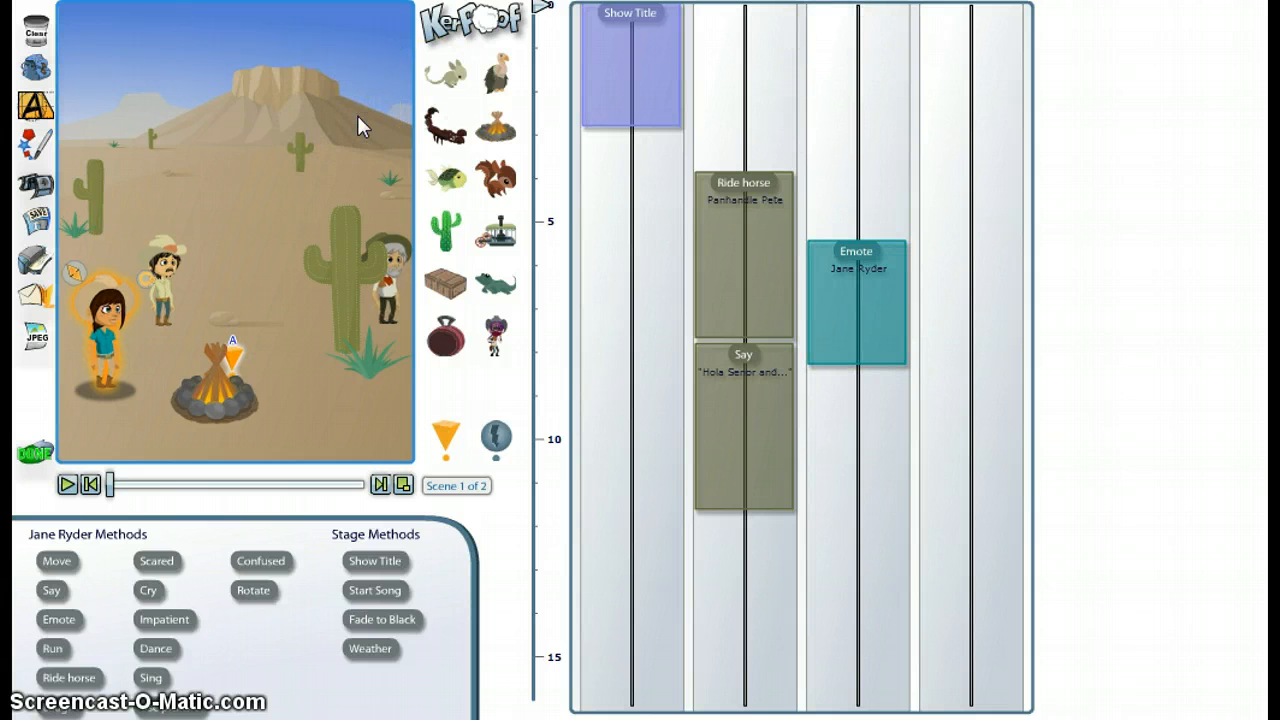
# Add a Start Song action at the start of the fourth timeline track, playing Bluegrass Barn Dance for the whole movie.
pyautogui.click(304, 154)
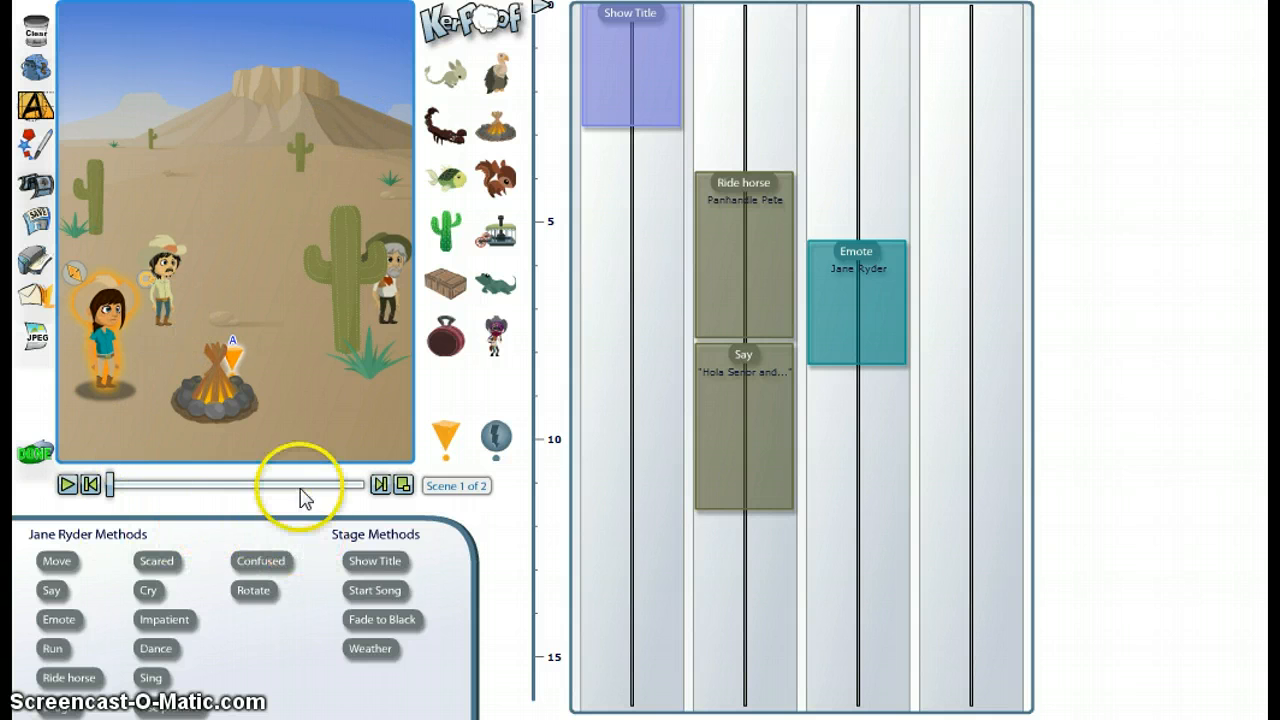
pyautogui.click(194, 60)
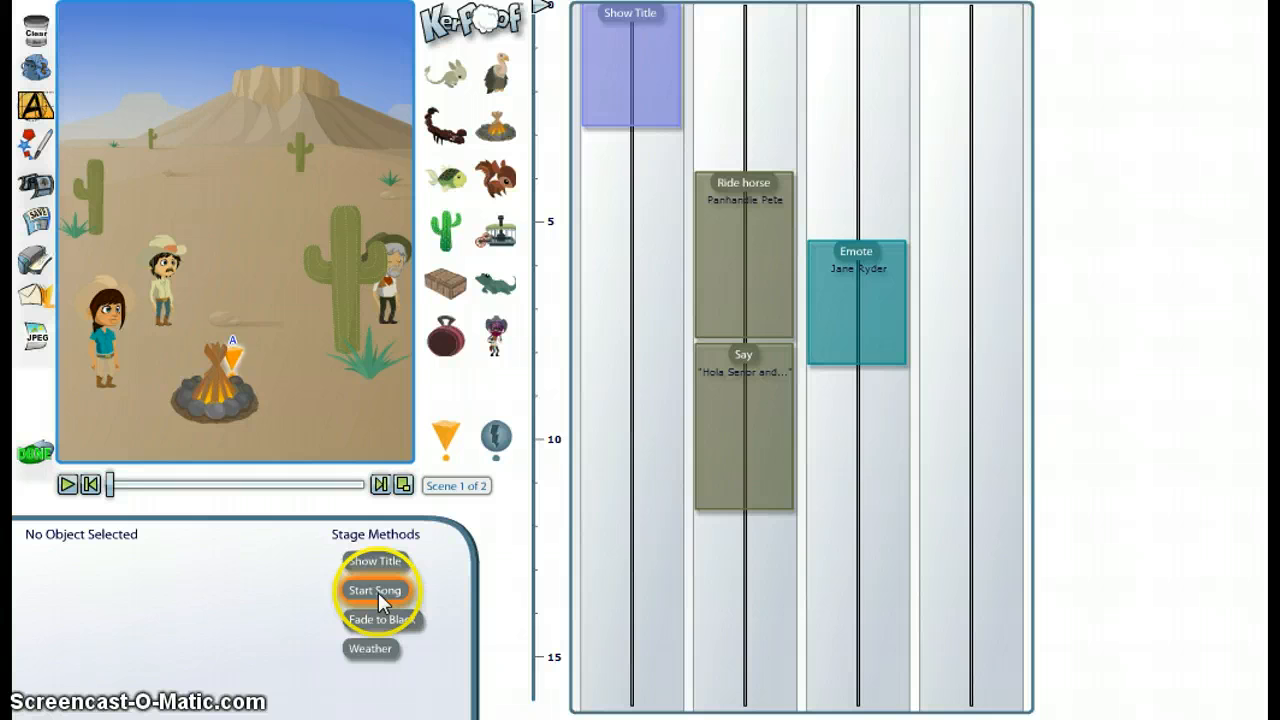
pyautogui.moveTo(378, 592); pyautogui.dragTo(978, 22)
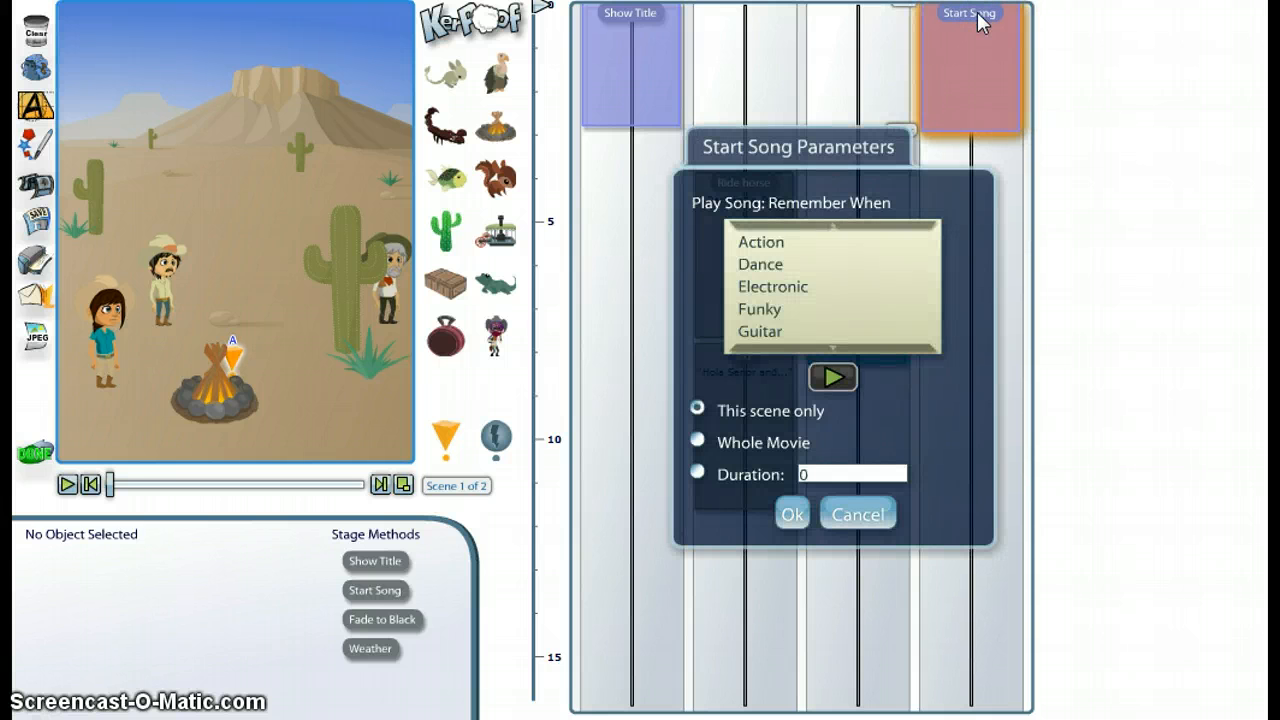
pyautogui.moveTo(859, 345)
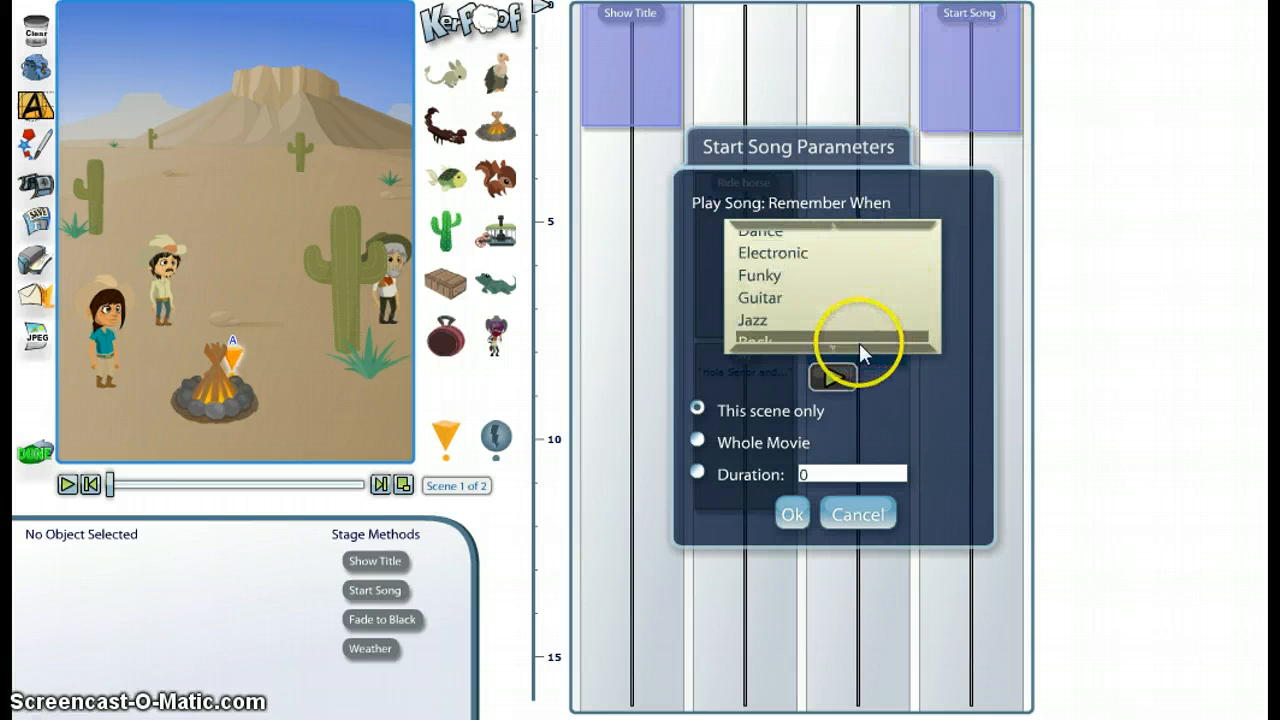
pyautogui.click(780, 332)
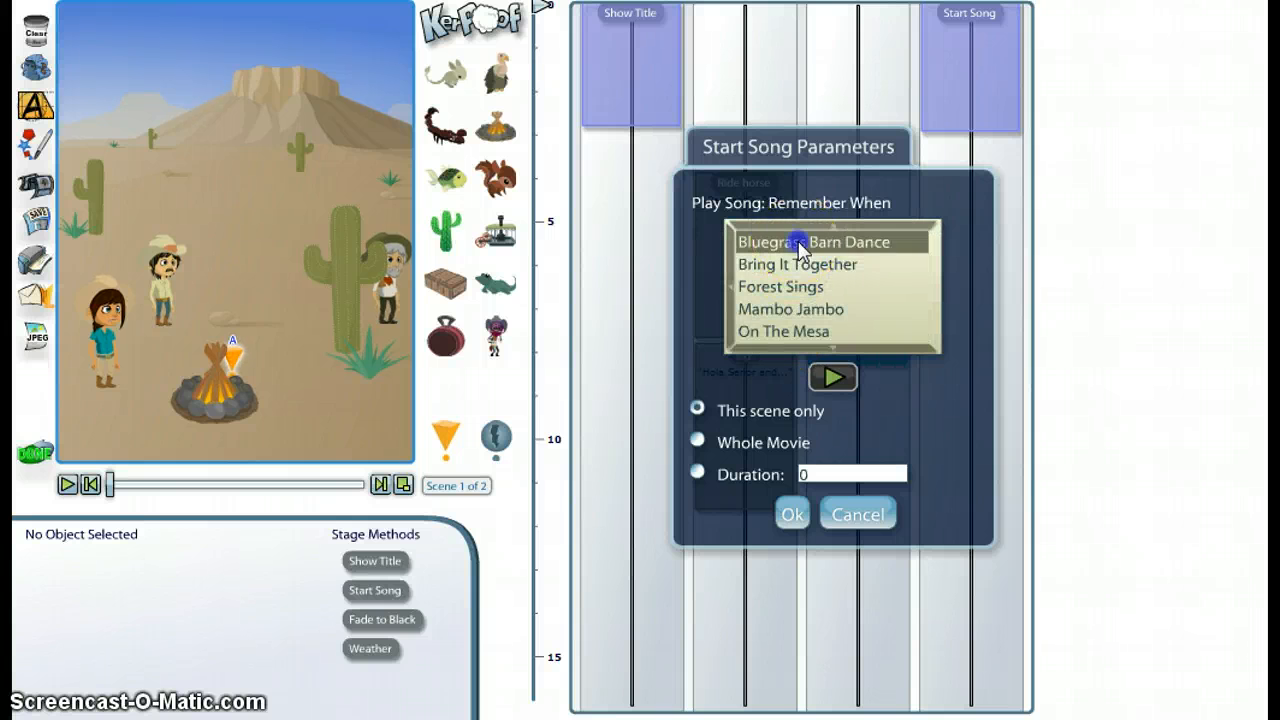
pyautogui.click(798, 244)
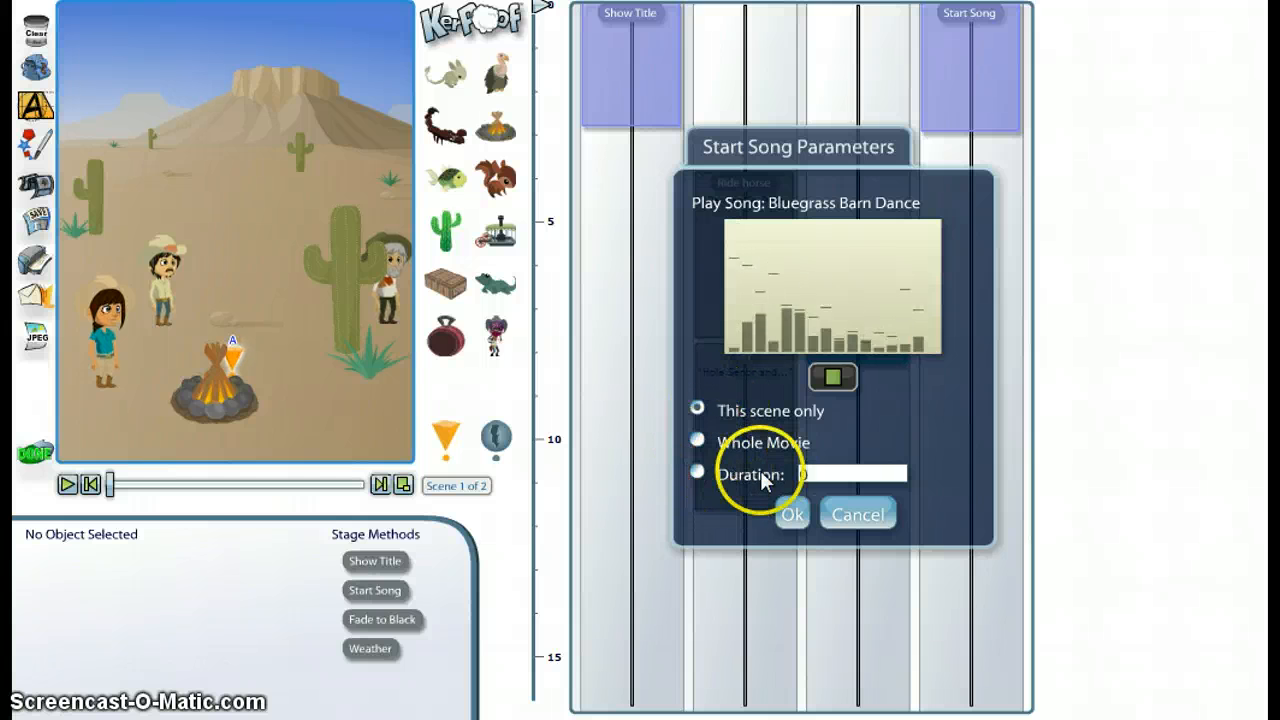
pyautogui.click(699, 442)
pyautogui.click(794, 518)
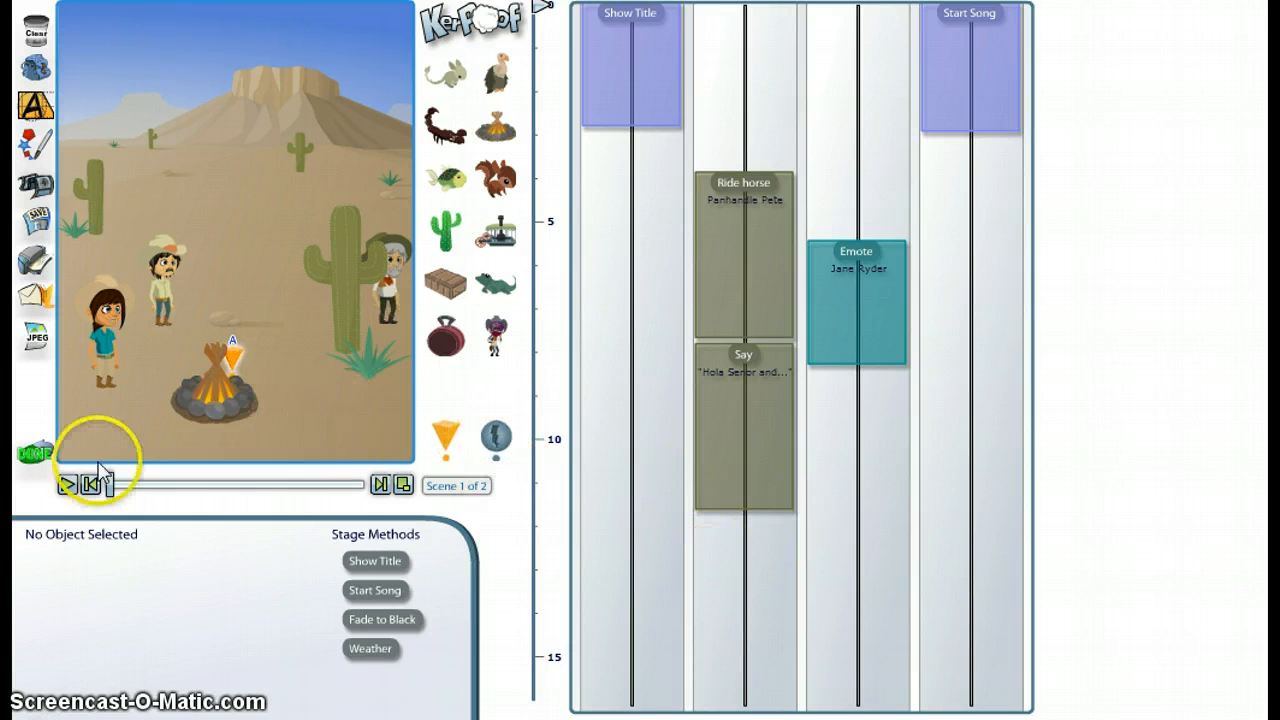
# Play the movie to preview it, and save the scene as "Scene 1" shared with the class or group.
pyautogui.click(65, 487)
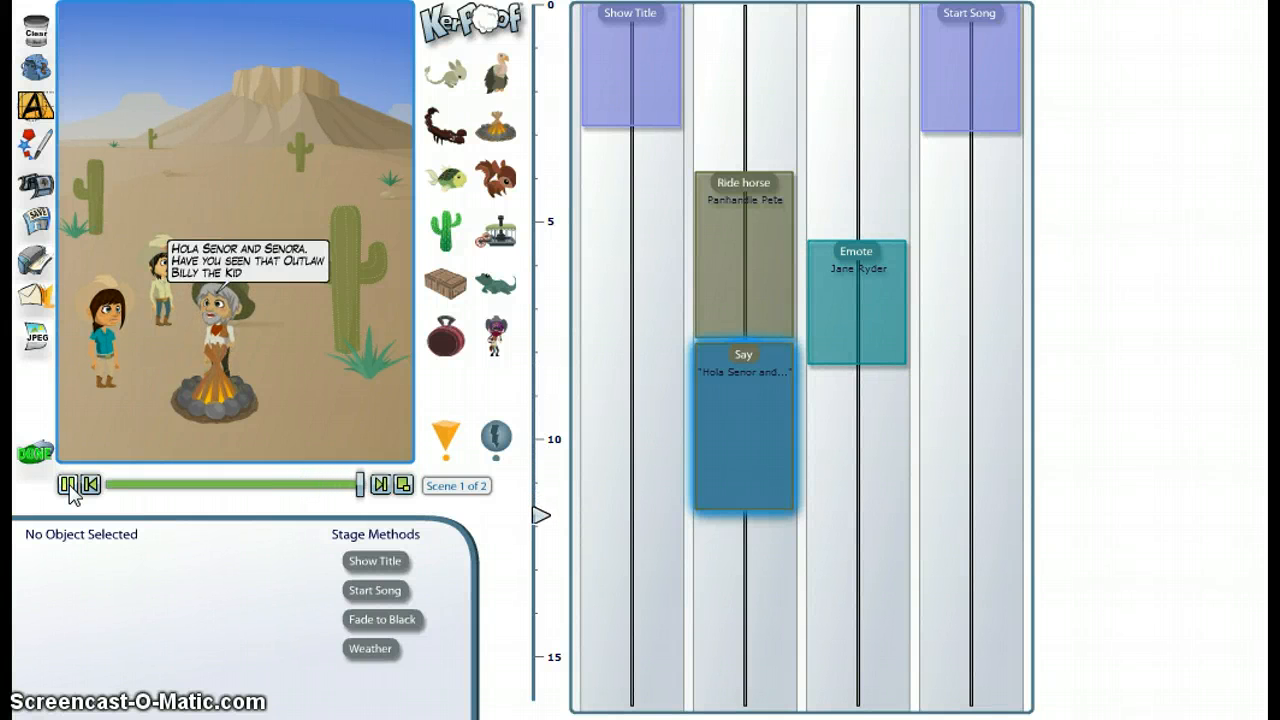
pyautogui.click(67, 485)
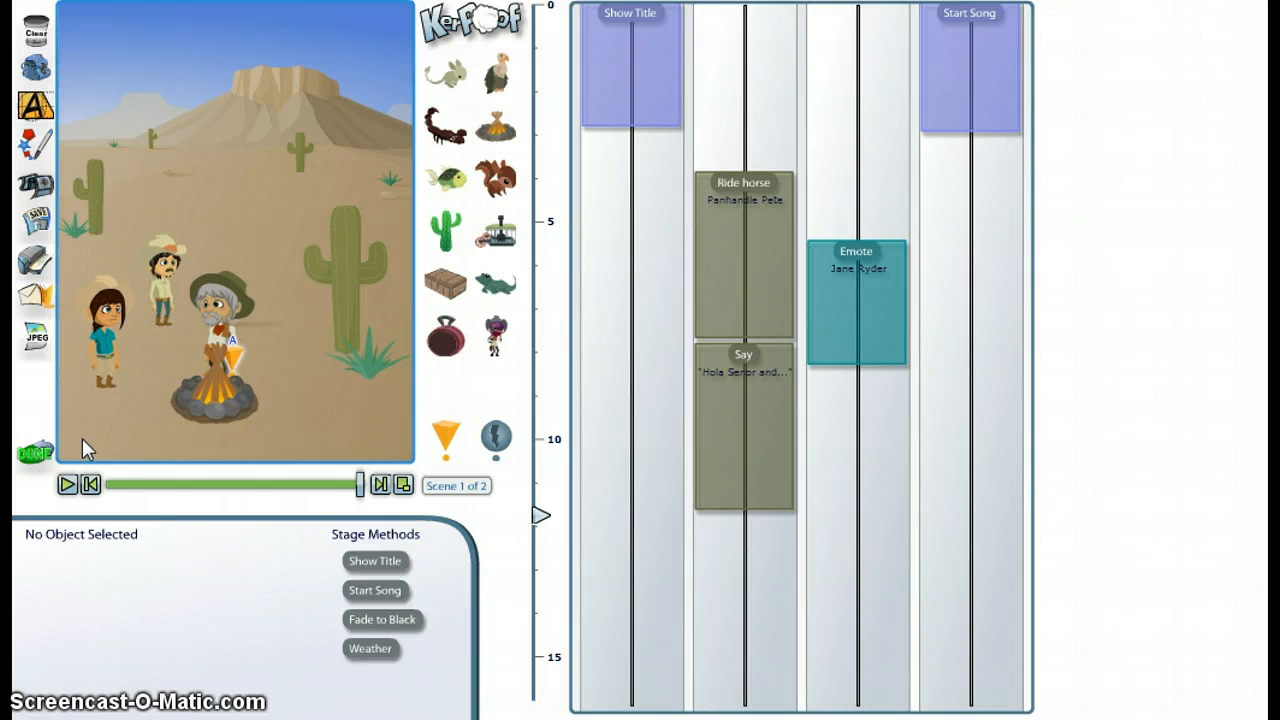
pyautogui.click(36, 222)
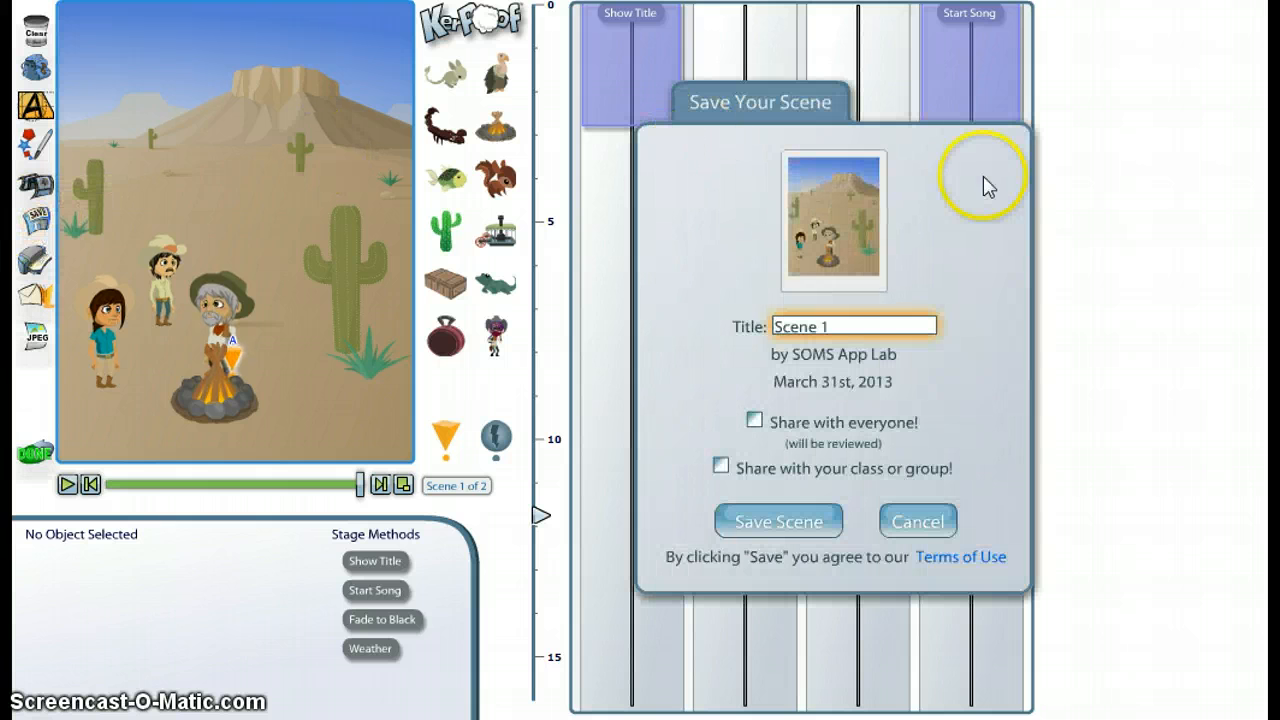
pyautogui.click(720, 466)
pyautogui.click(755, 530)
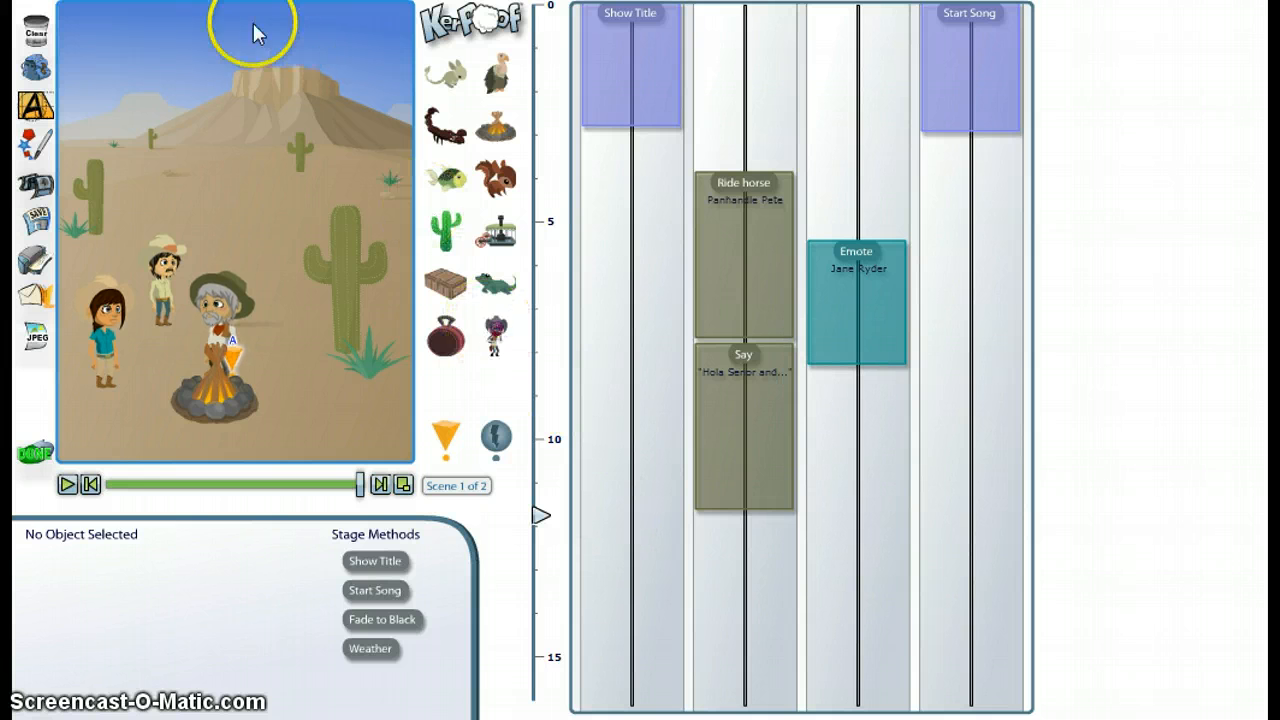
# Open the Story Editor and look through the backgrounds offered for a new scene without adding one.
pyautogui.click(48, 187)
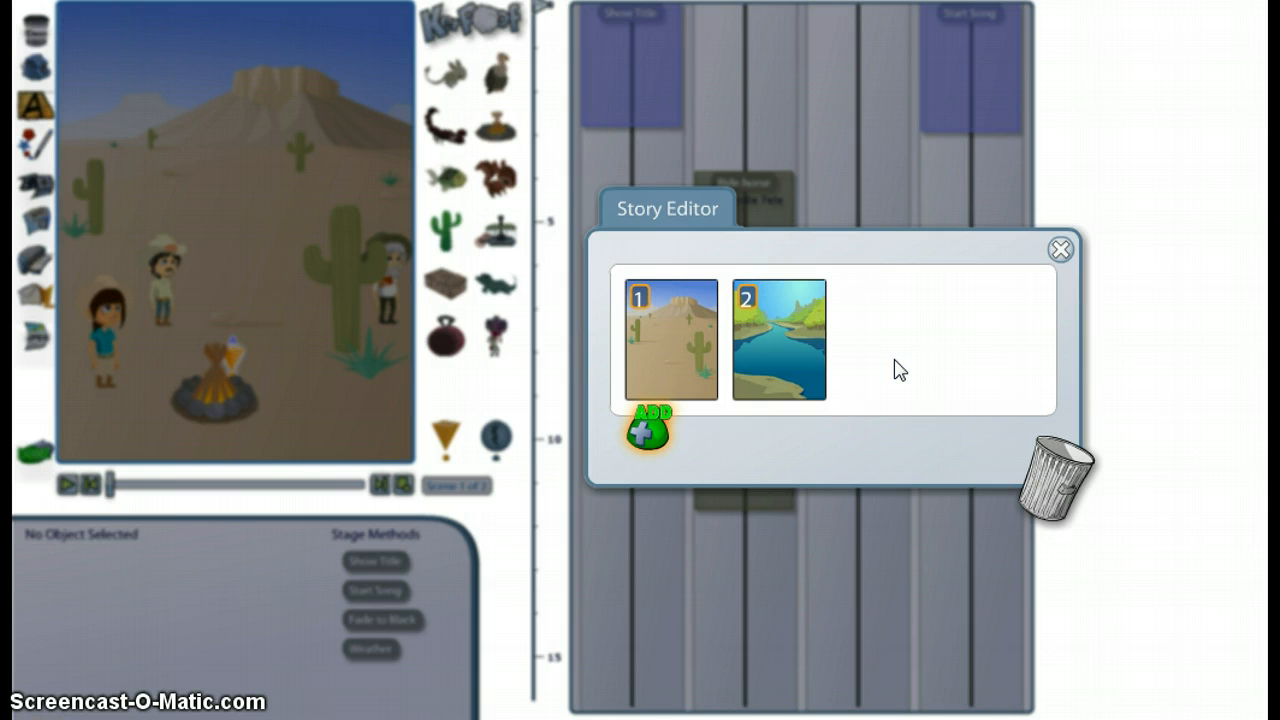
pyautogui.rightClick(651, 430)
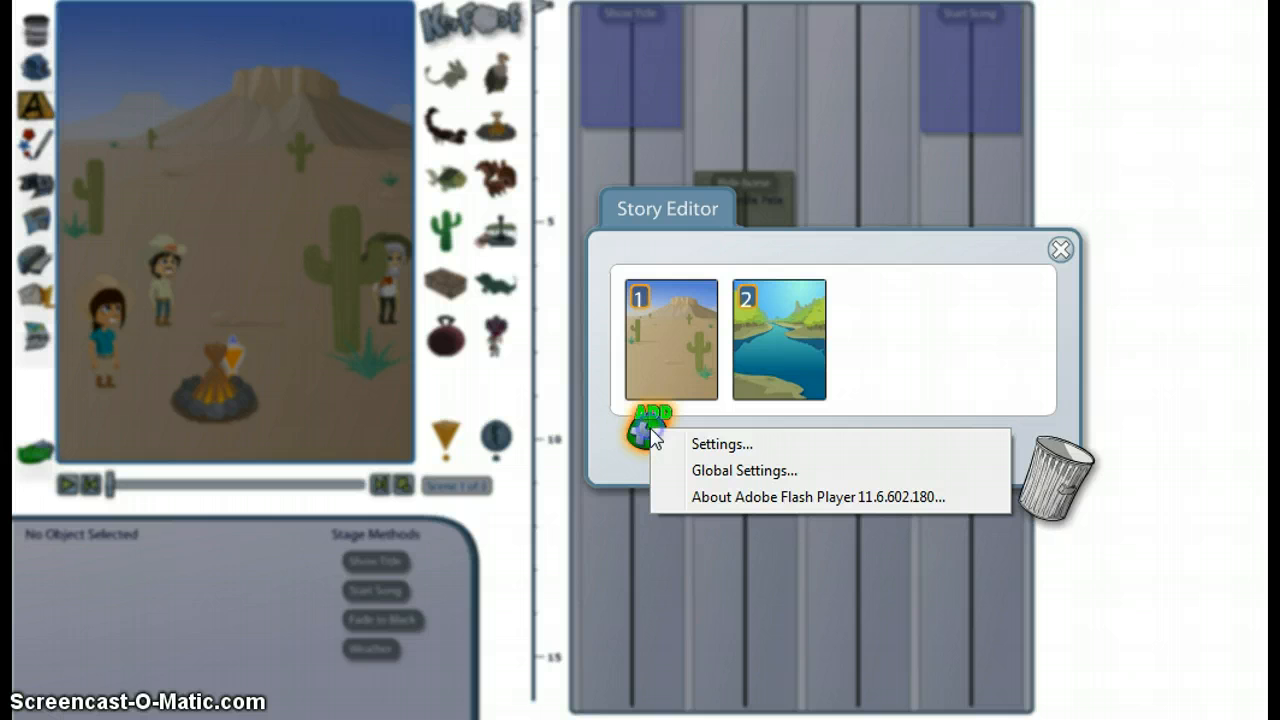
pyautogui.click(604, 476)
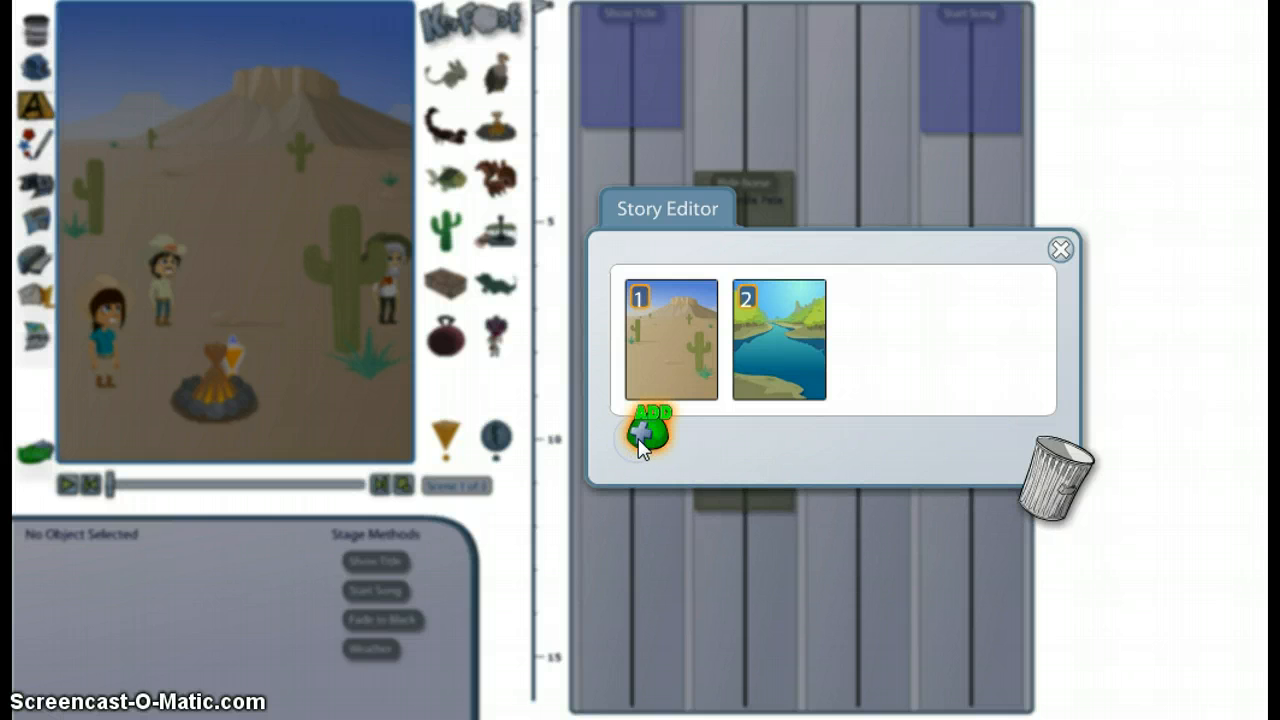
pyautogui.click(645, 438)
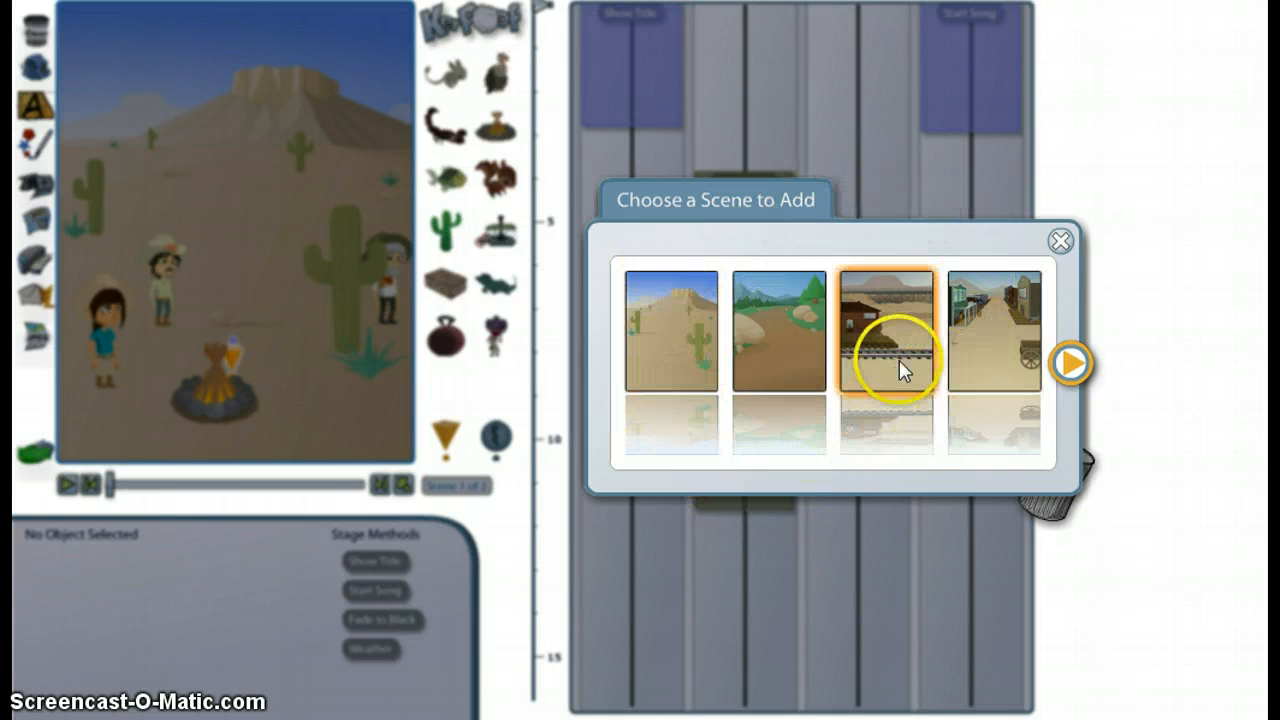
pyautogui.click(1060, 243)
# Open the second scene with the river background and place Slue Foot Sue on the water at the far end of the river.
pyautogui.click(766, 362)
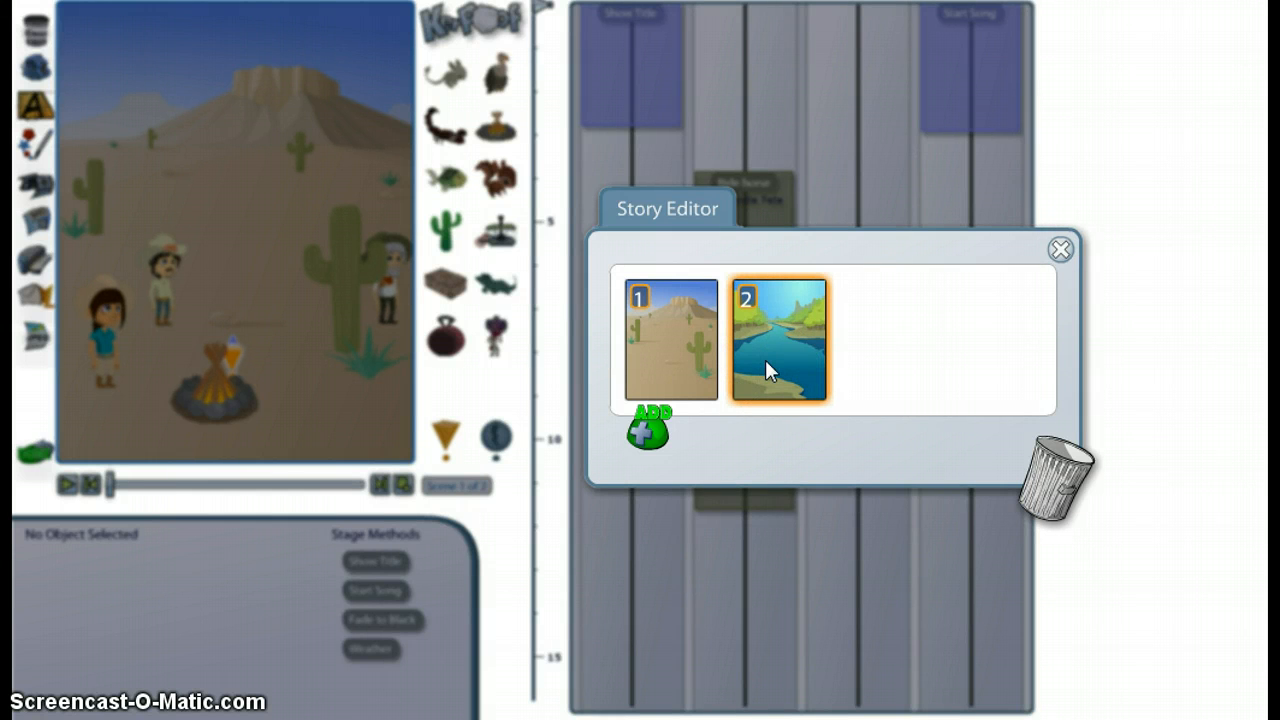
pyautogui.click(766, 361)
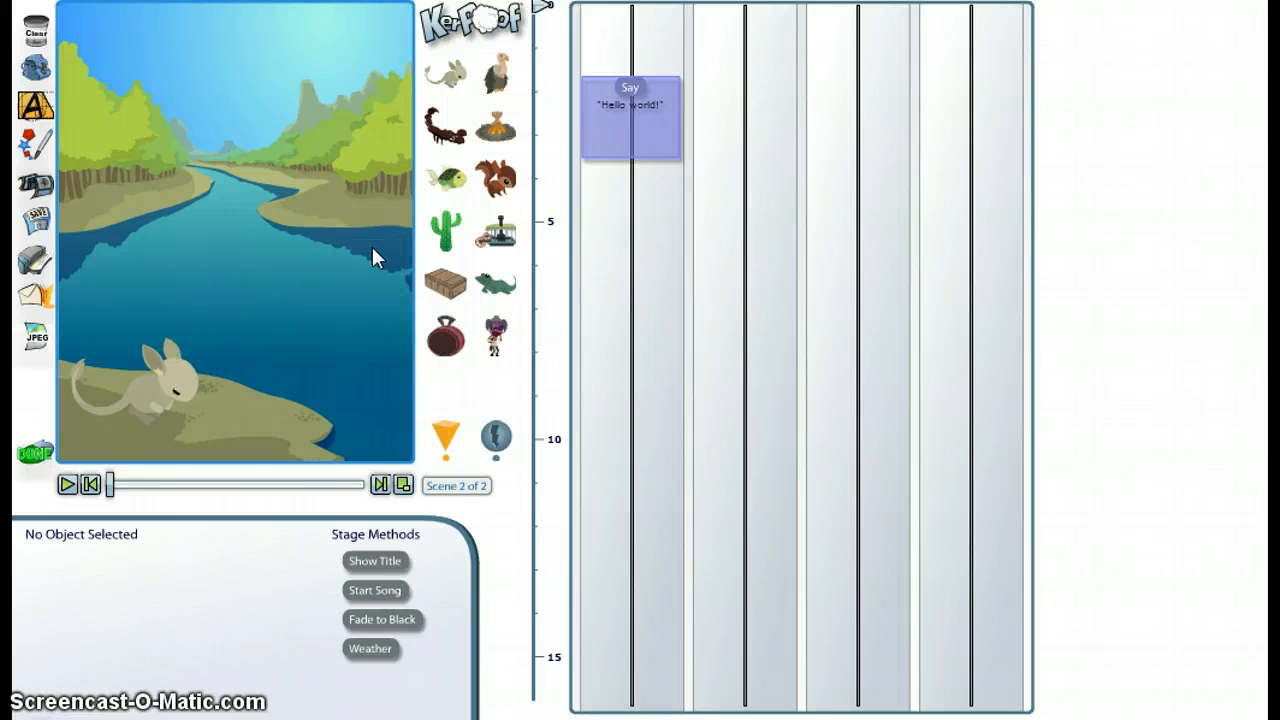
pyautogui.click(496, 436)
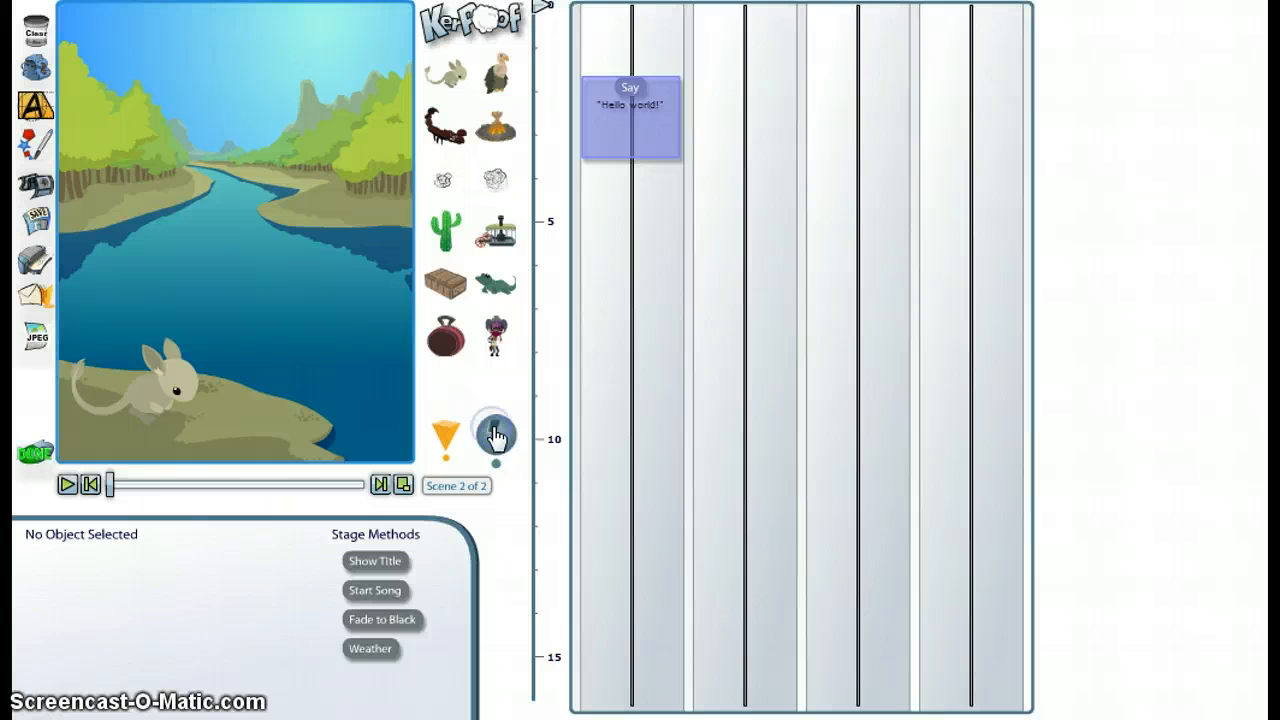
pyautogui.click(496, 437)
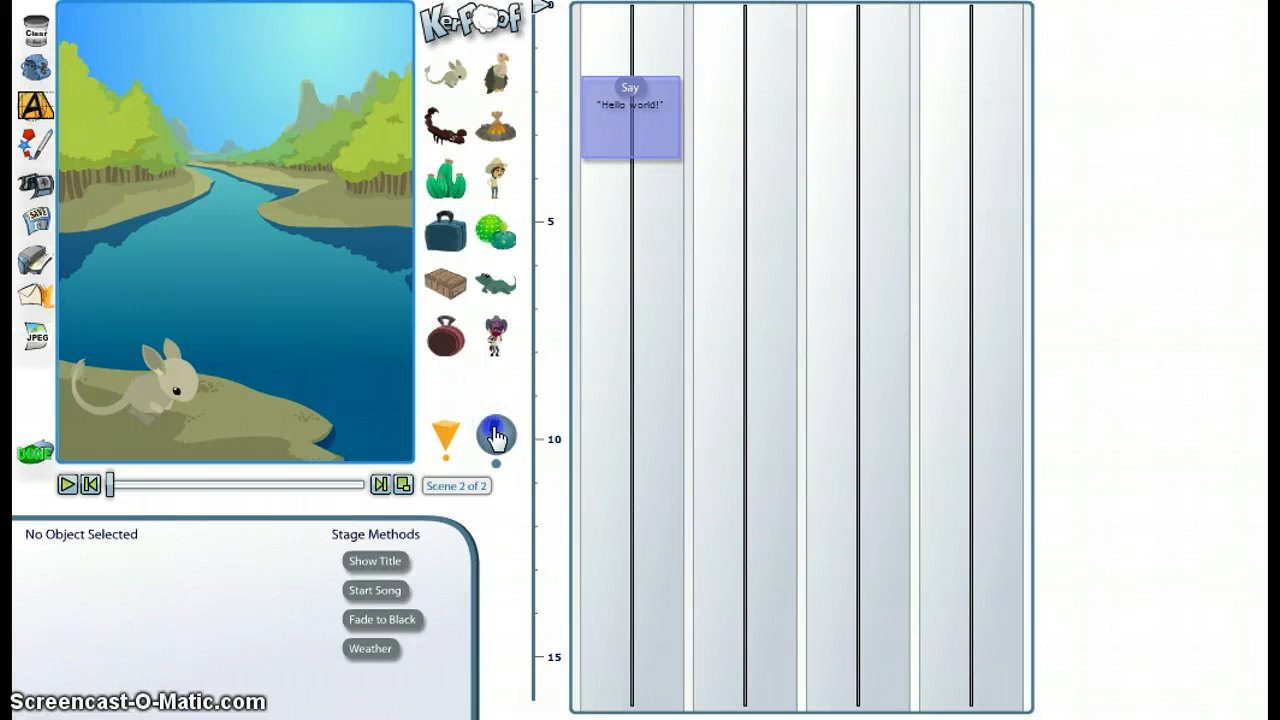
pyautogui.click(496, 437)
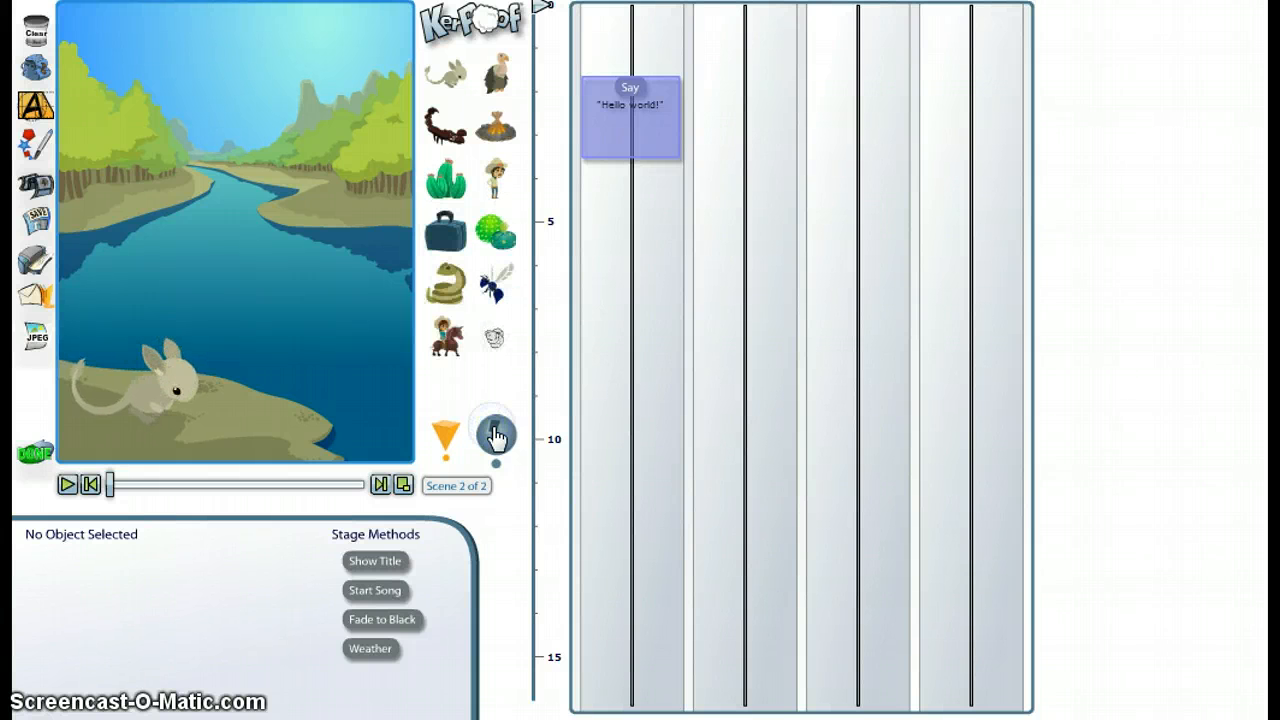
pyautogui.click(496, 436)
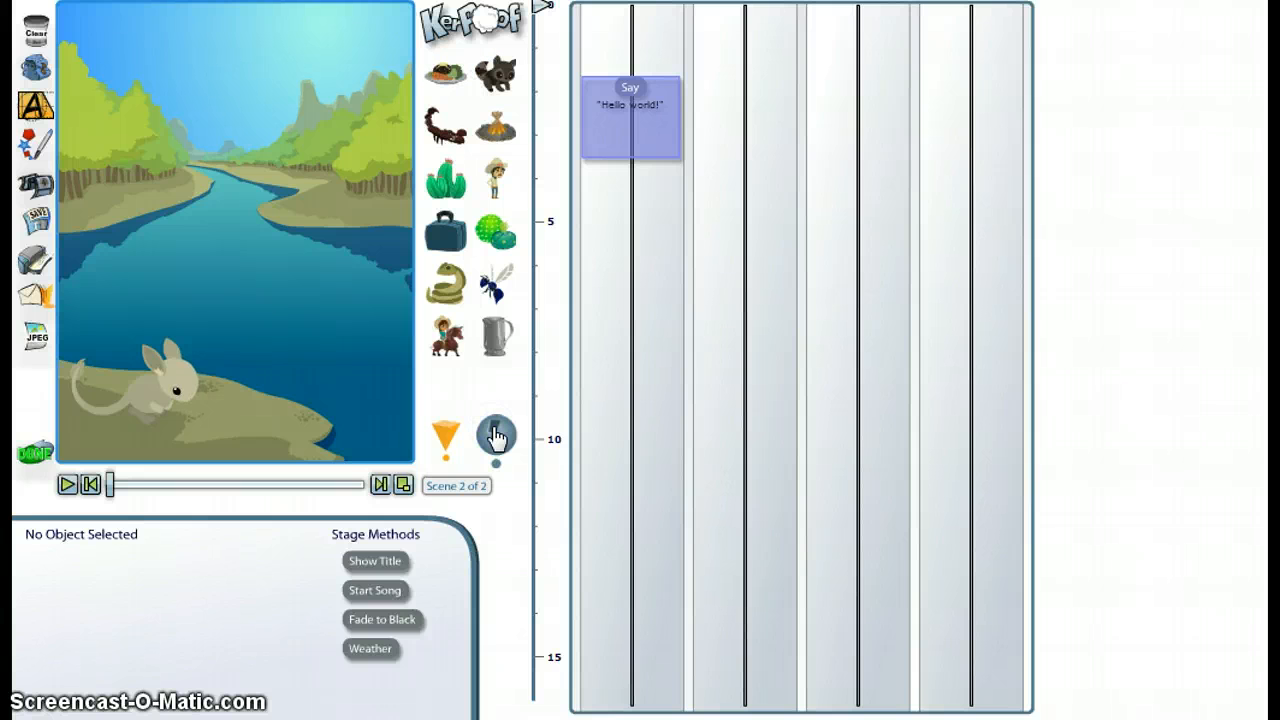
pyautogui.click(496, 436)
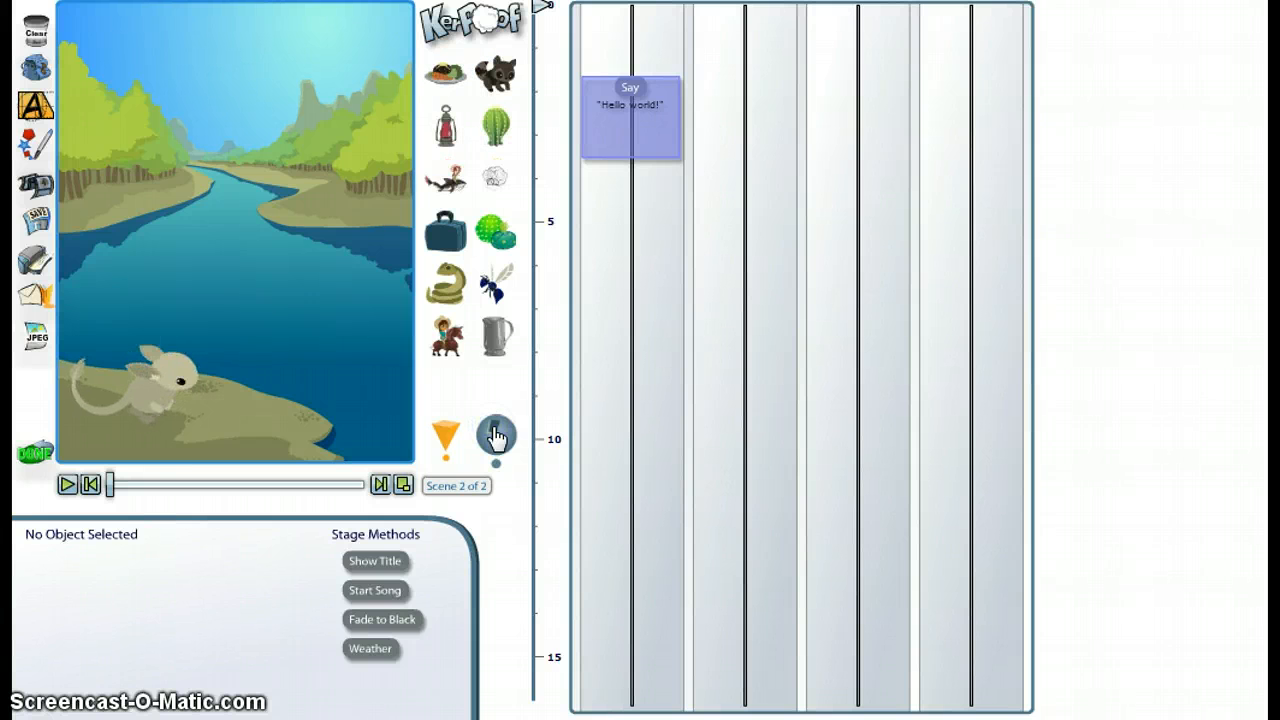
pyautogui.moveTo(449, 213); pyautogui.dragTo(240, 188)
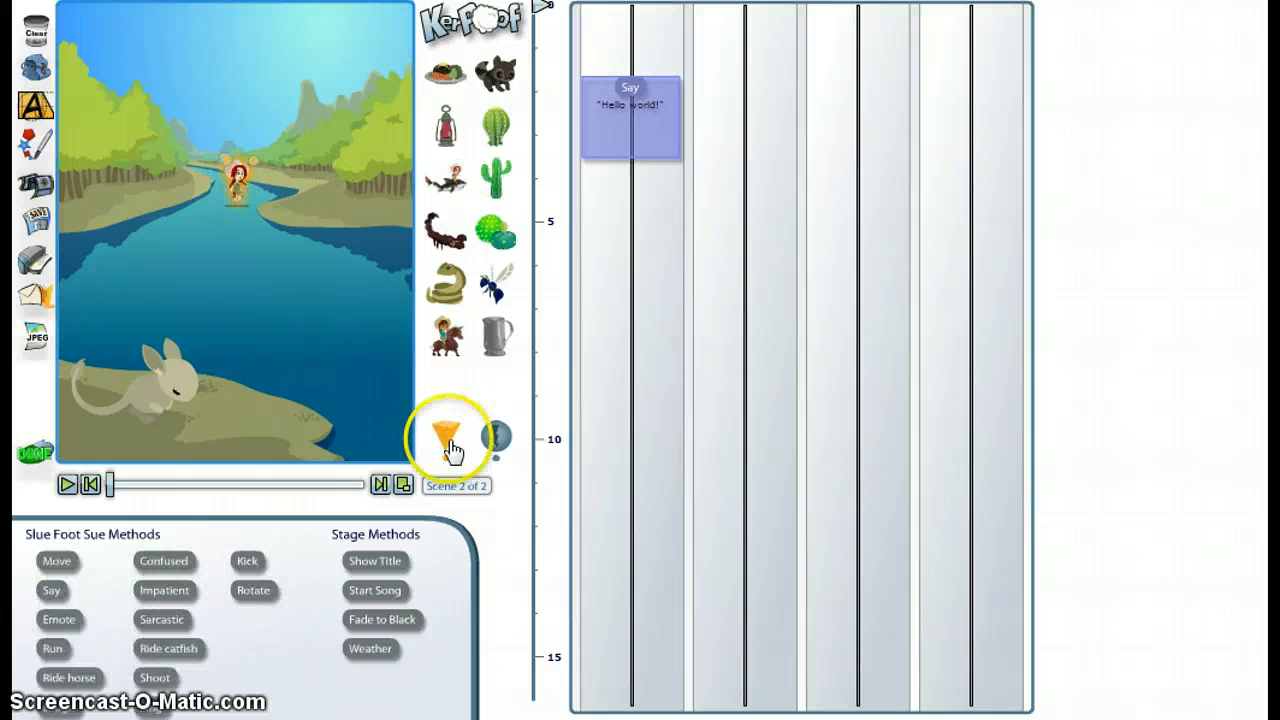
# Place waypoint A in the near part of the river and add a longer Move action to it for Slue Foot Sue on the second timeline track.
pyautogui.moveTo(446, 437); pyautogui.dragTo(229, 330)
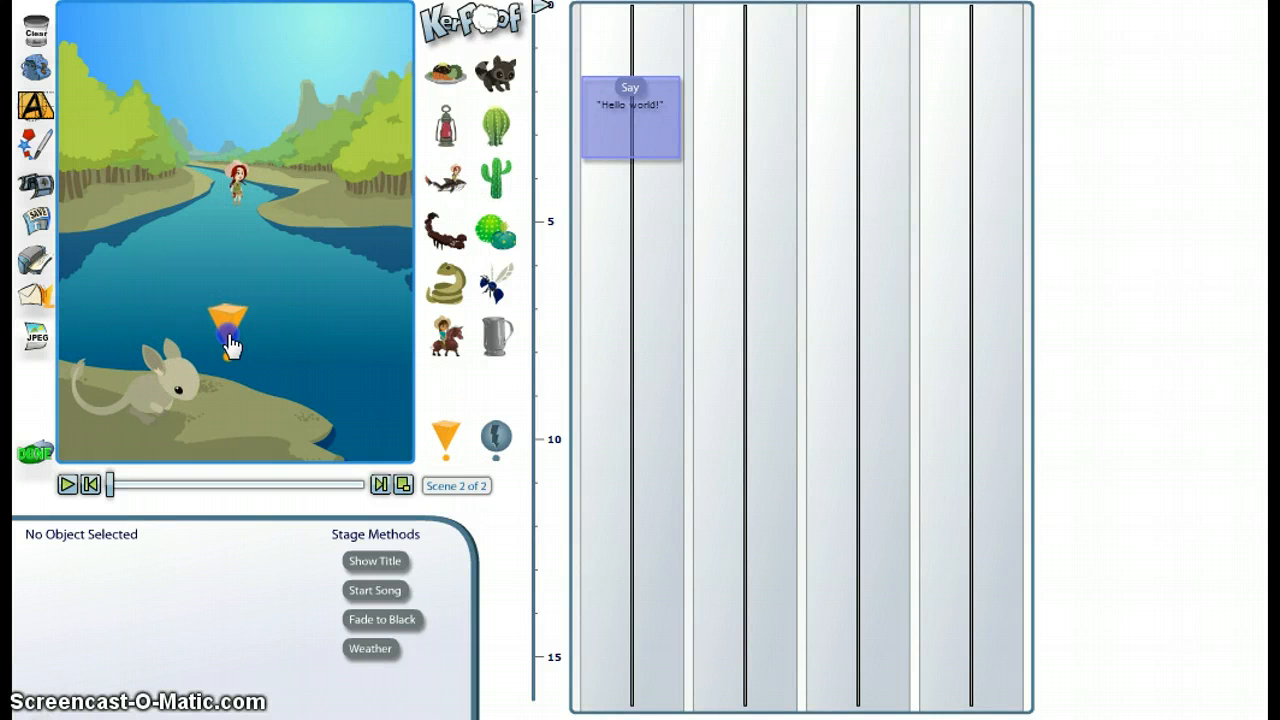
pyautogui.click(229, 340)
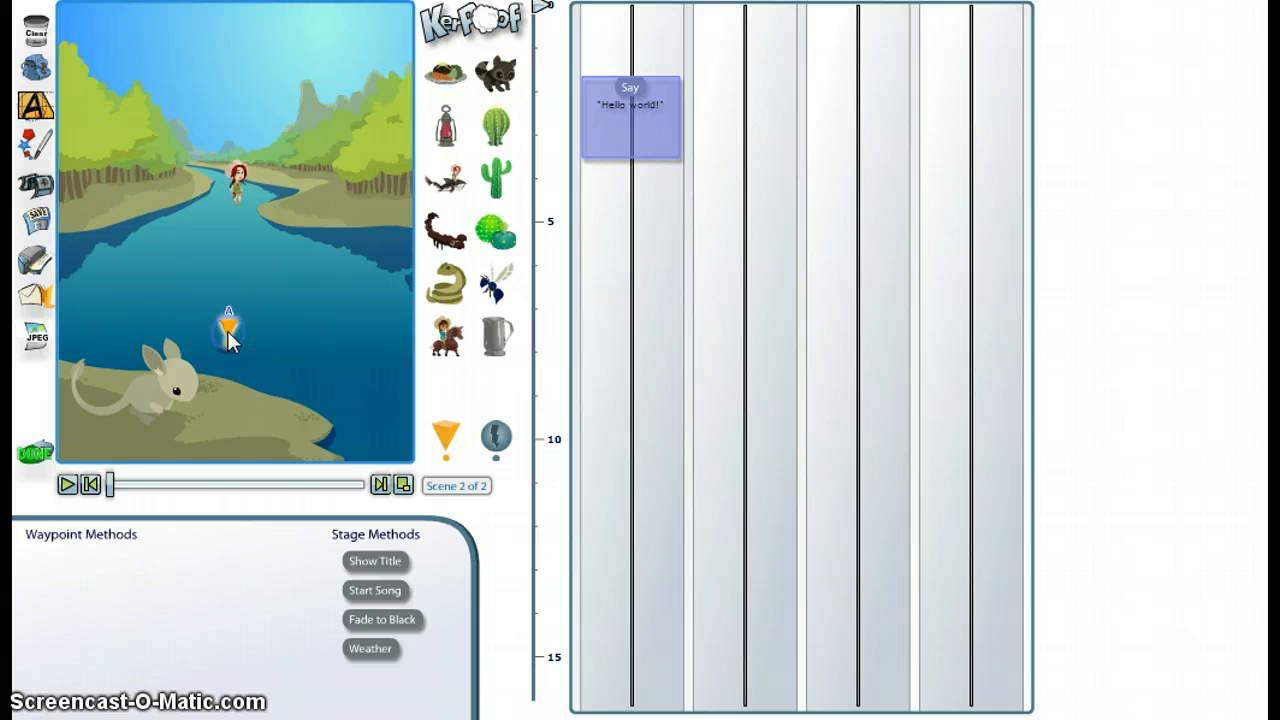
pyautogui.click(237, 180)
pyautogui.click(62, 677)
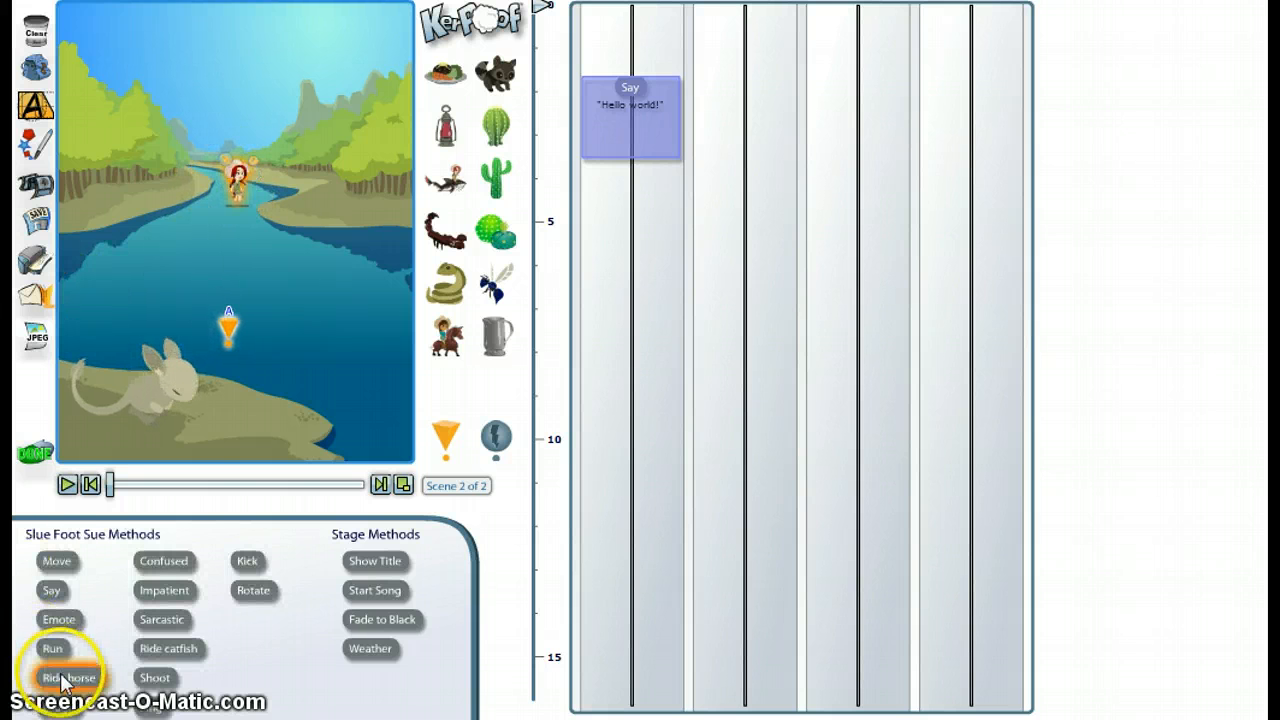
pyautogui.moveTo(44, 565); pyautogui.dragTo(740, 92)
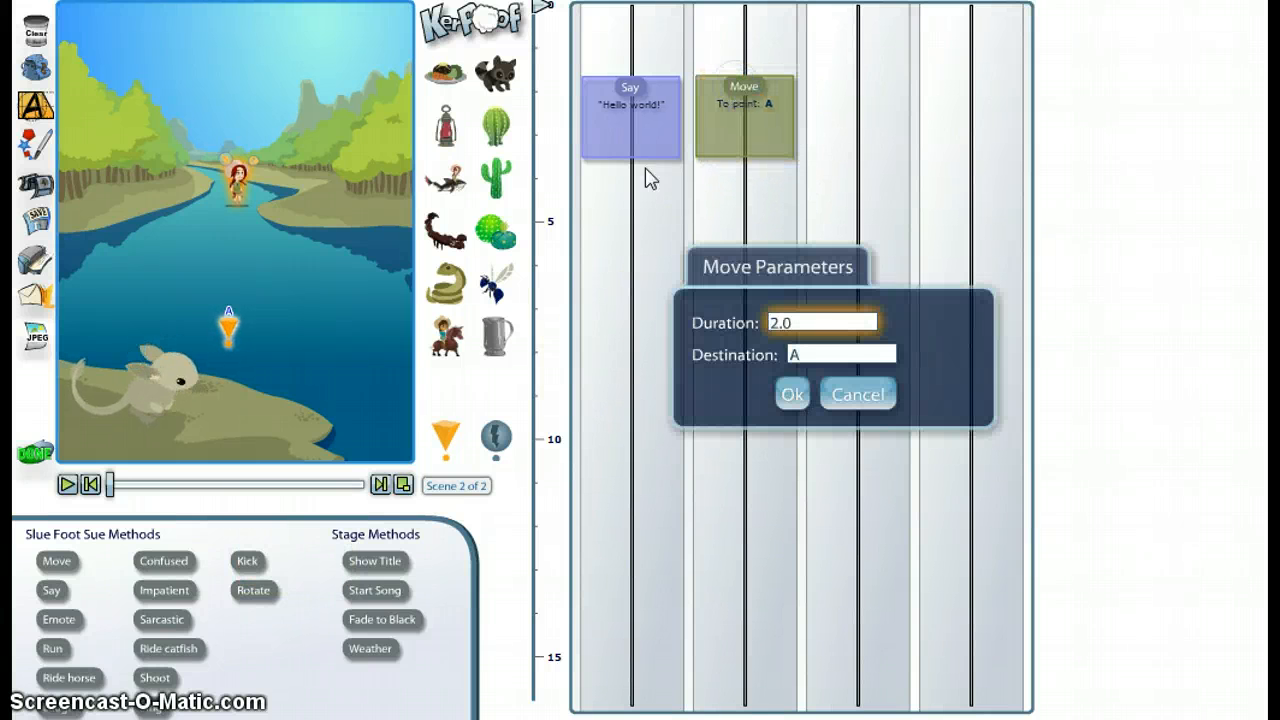
pyautogui.moveTo(813, 322); pyautogui.dragTo(690, 323)
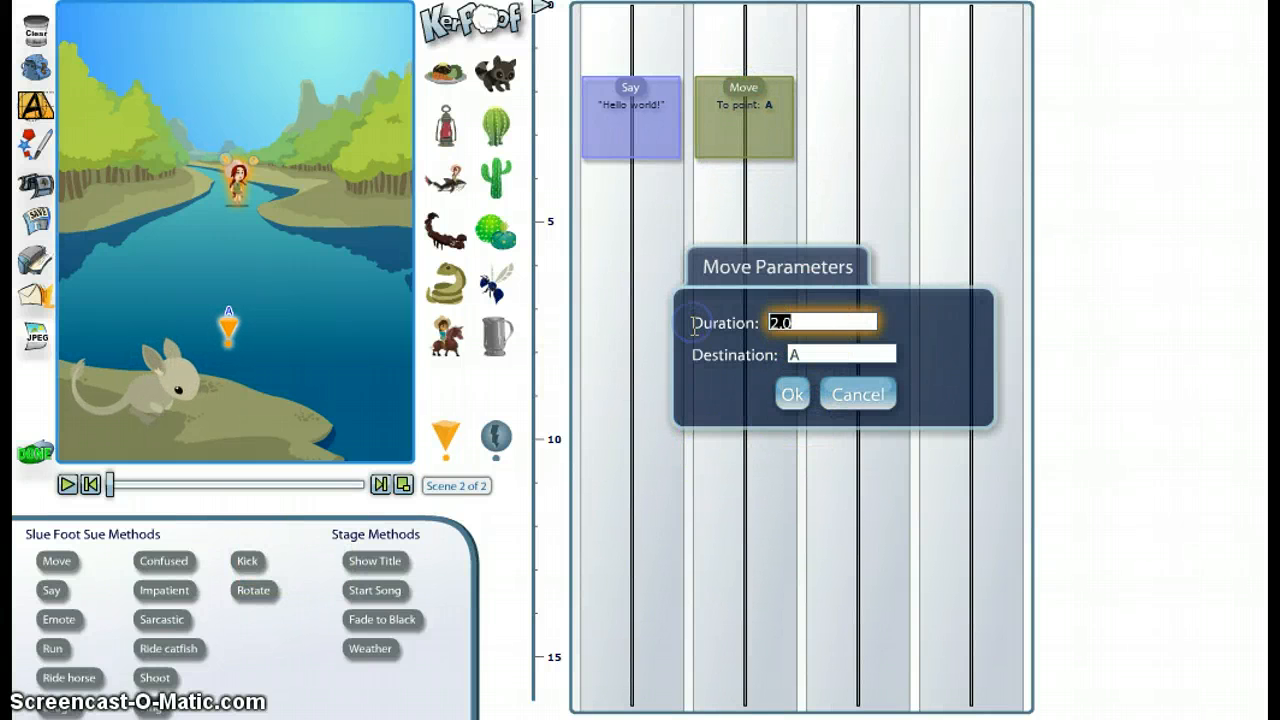
pyautogui.click(791, 393)
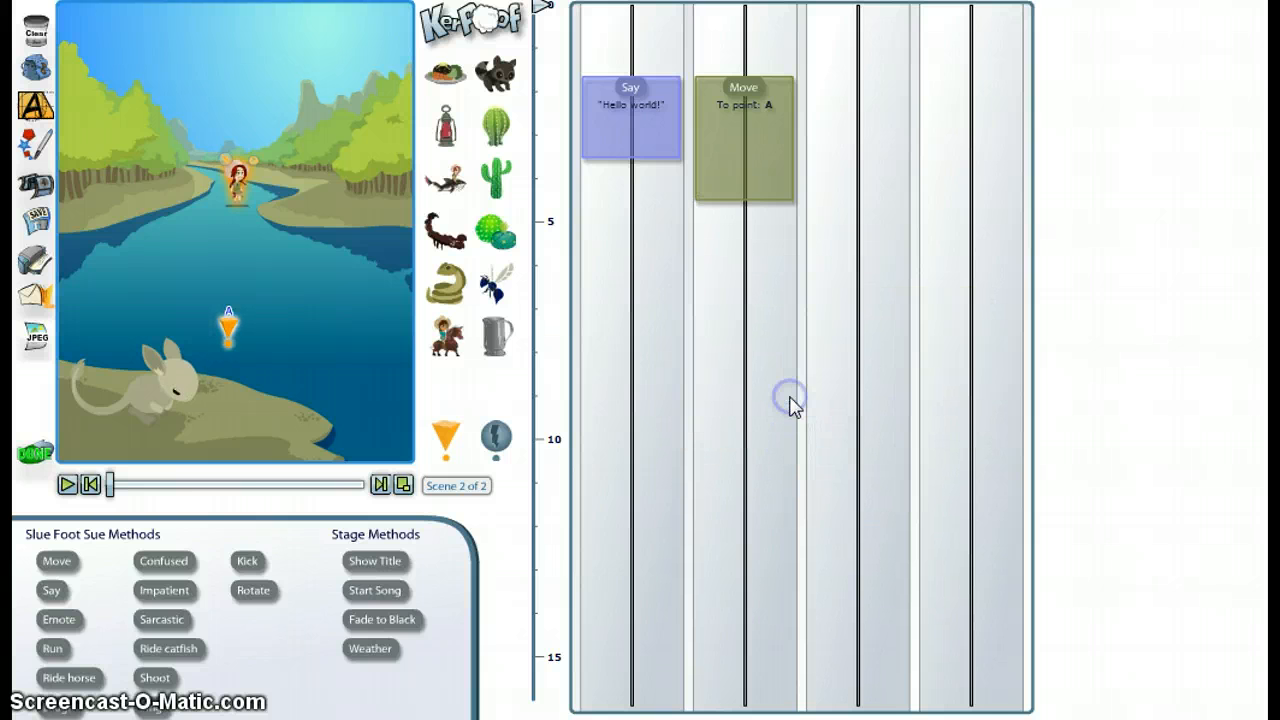